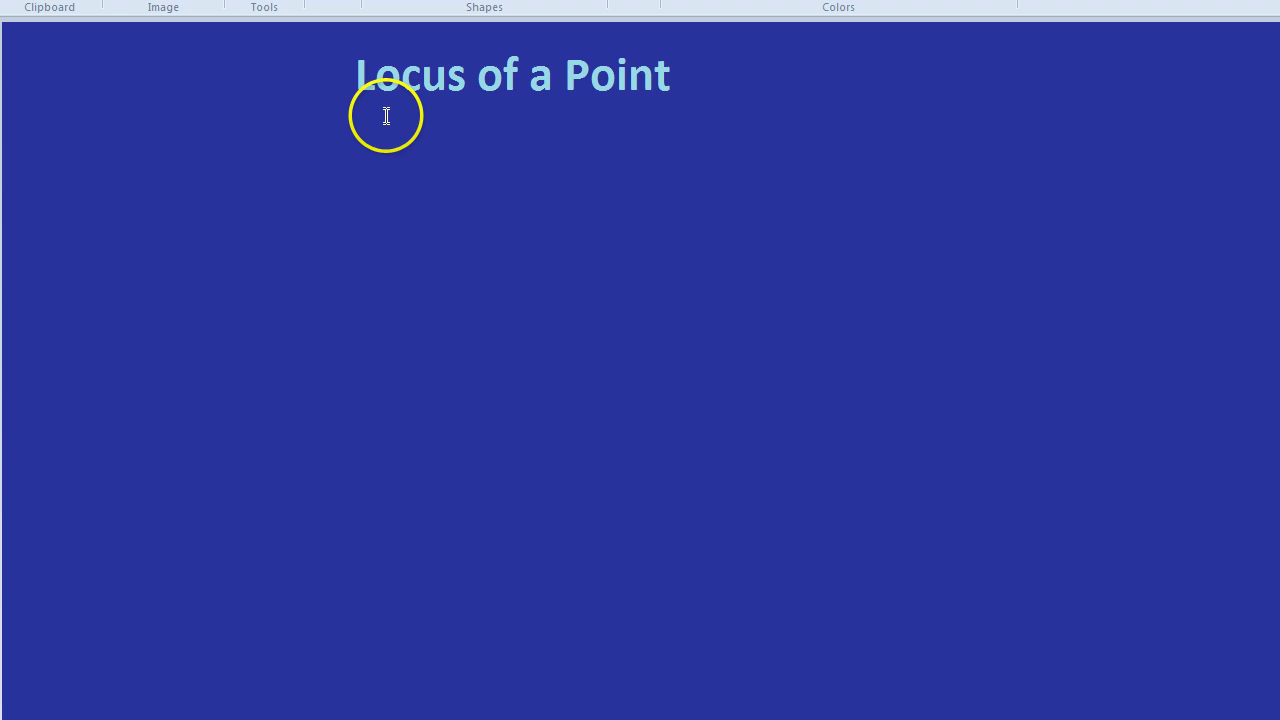
Step: Add a widened text box under the title and type 'Locus means place' in yellow
{"action": "left_click", "coordinate": [52, 140]}
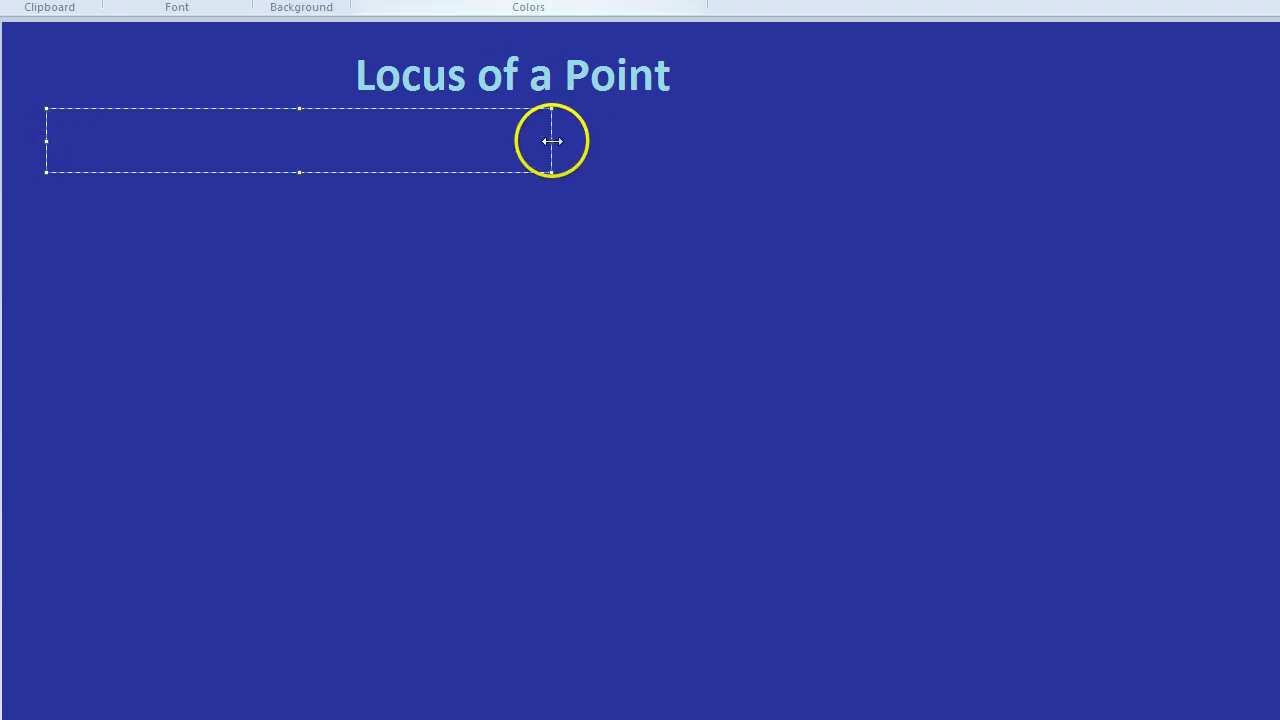
{"action": "left_click_drag", "start_coordinate": [551, 141], "coordinate": [835, 147]}
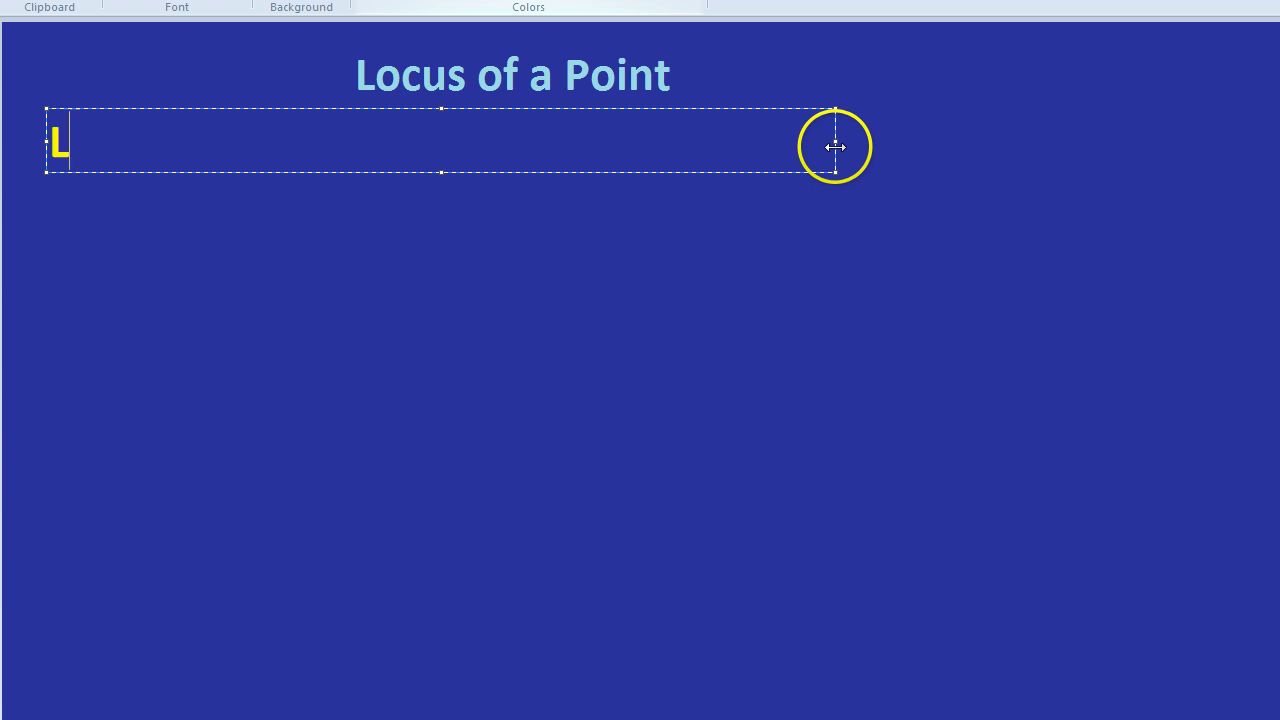
{"action": "type", "text": "Locus means"}
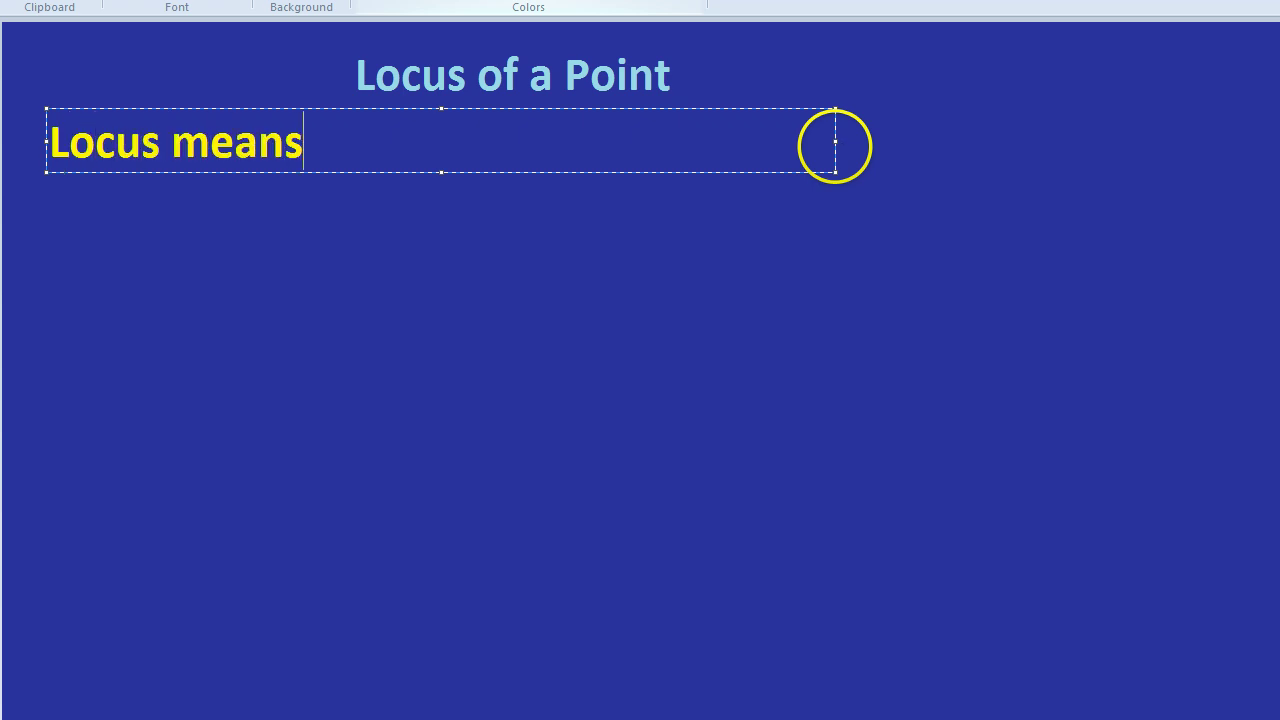
{"action": "type", "text": " plac"}
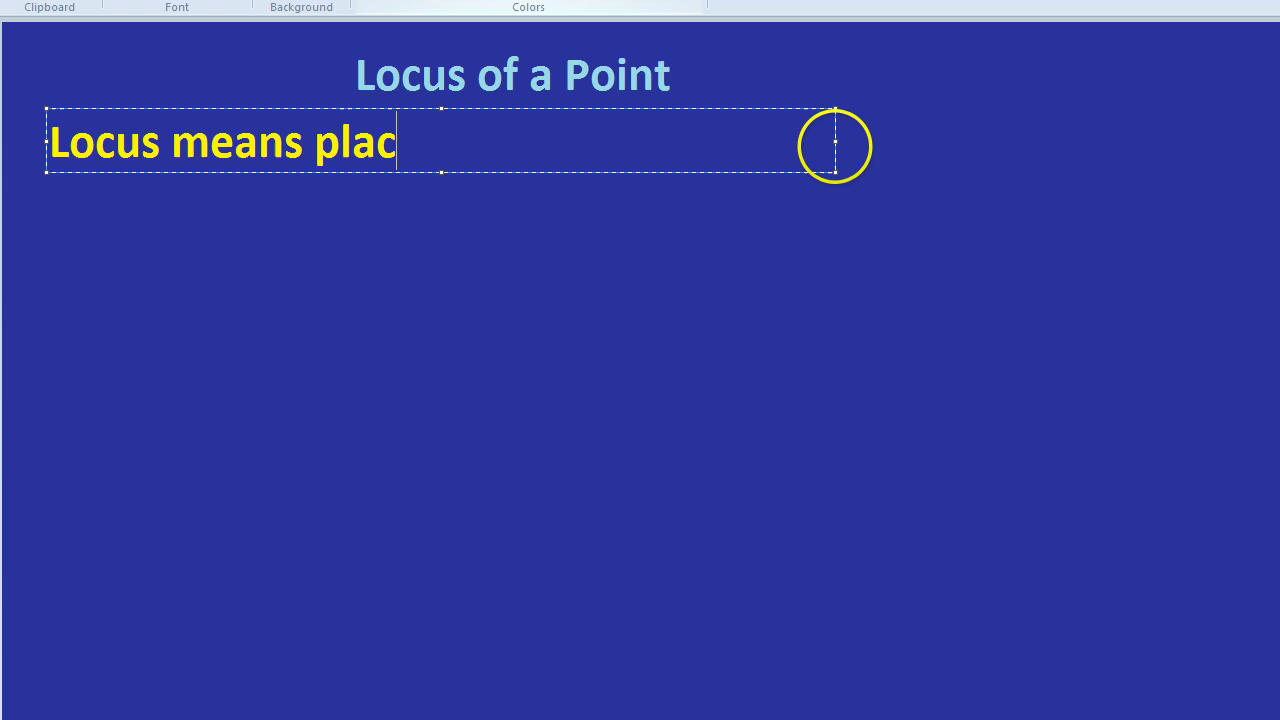
{"action": "type", "text": "e"}
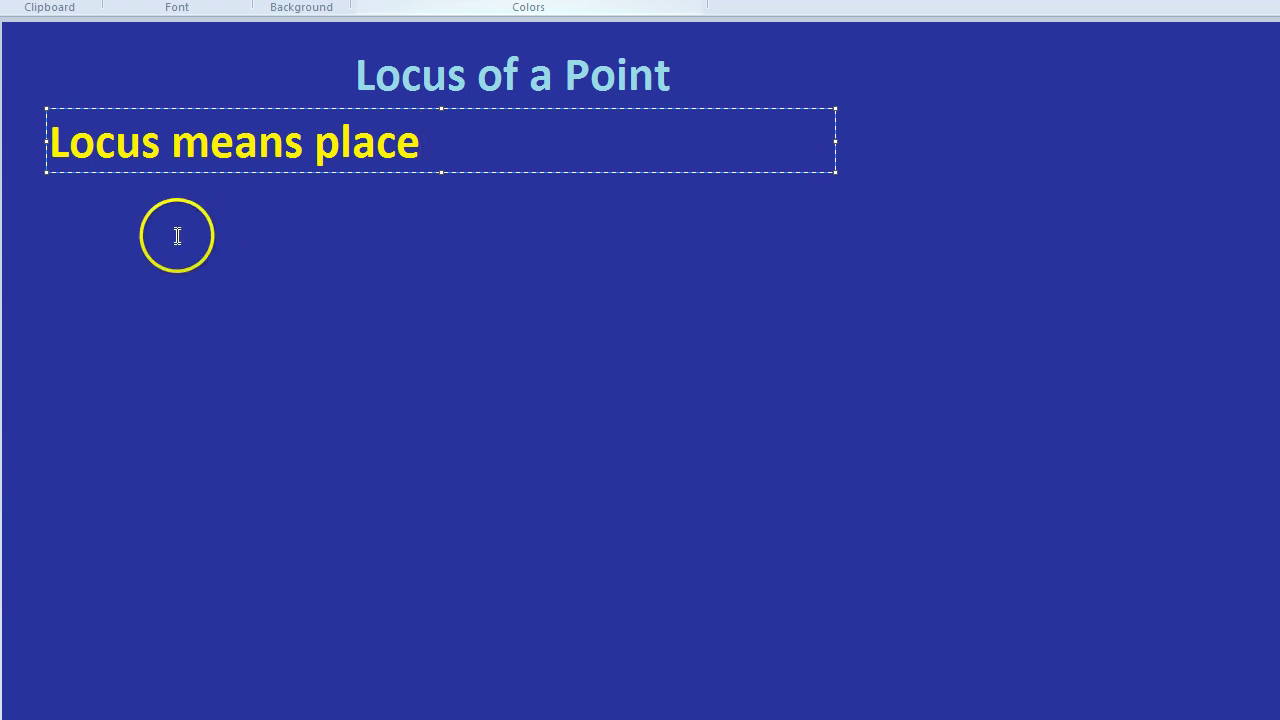
Step: Commit the first line and place a yellow 'Locomotive' label at the slide's upper right
{"action": "left_click", "coordinate": [52, 238]}
{"action": "left_click", "coordinate": [52, 238]}
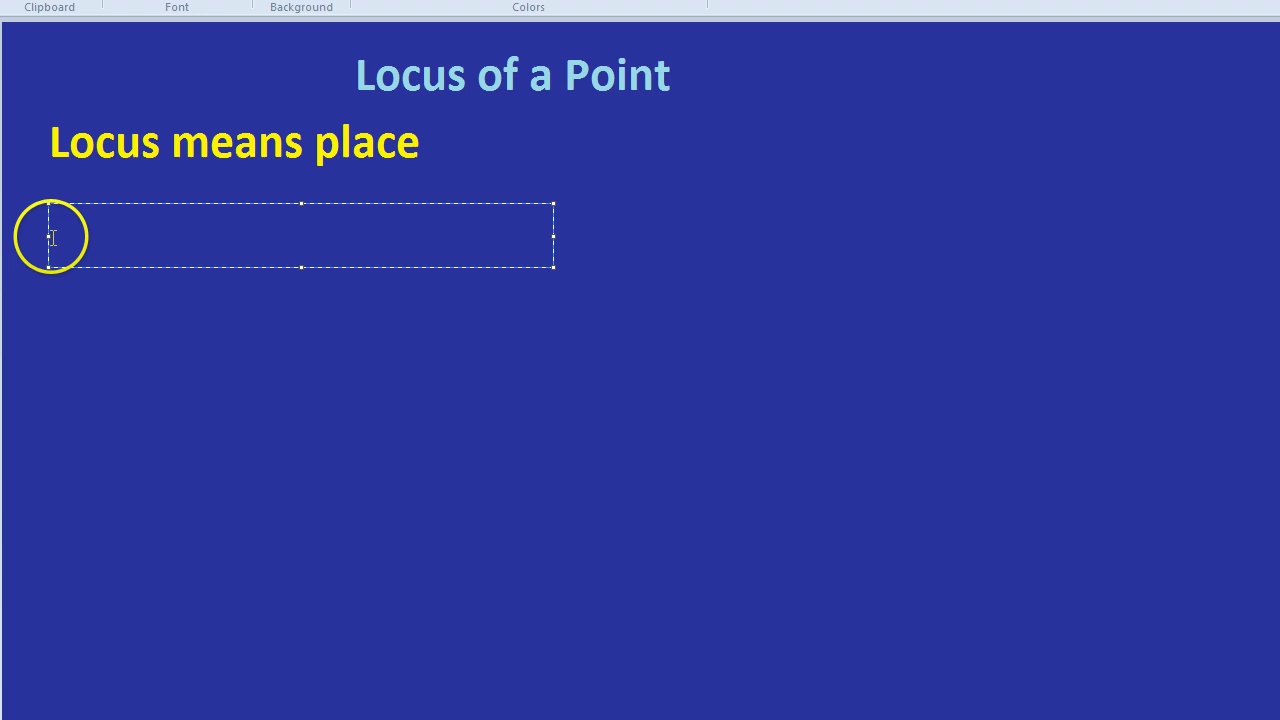
{"action": "type", "text": "Locom"}
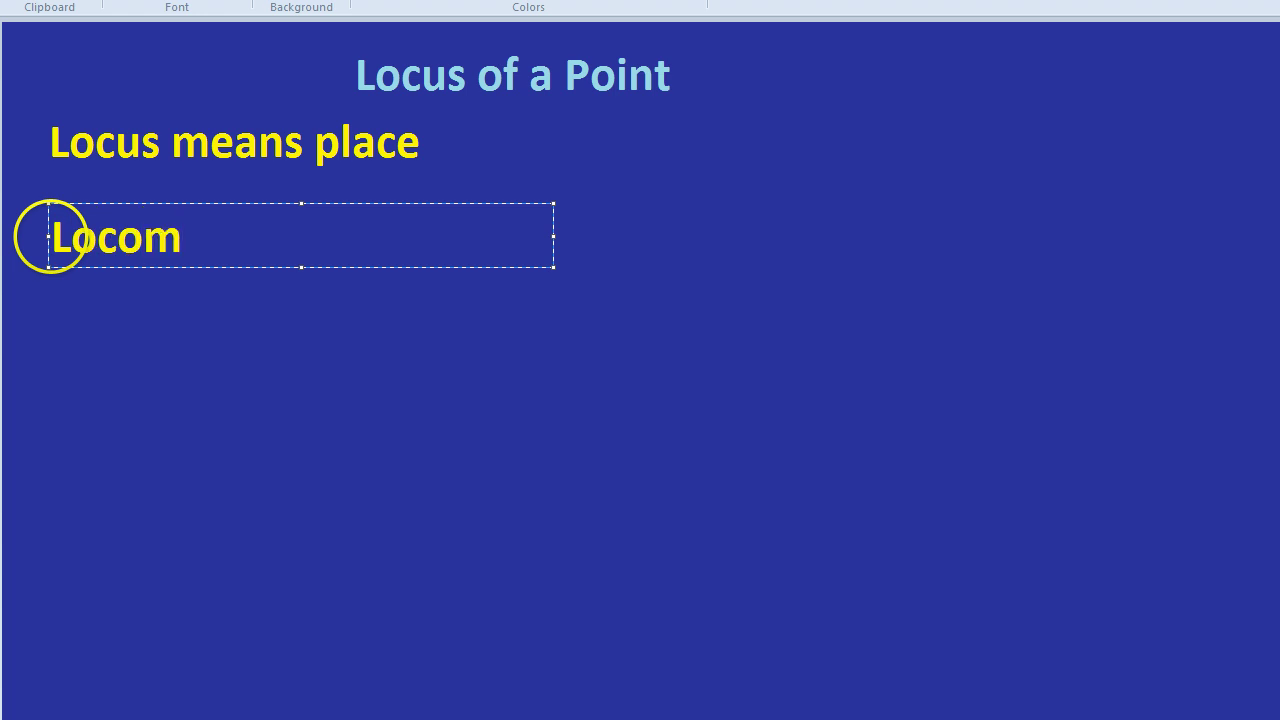
{"action": "type", "text": "otive"}
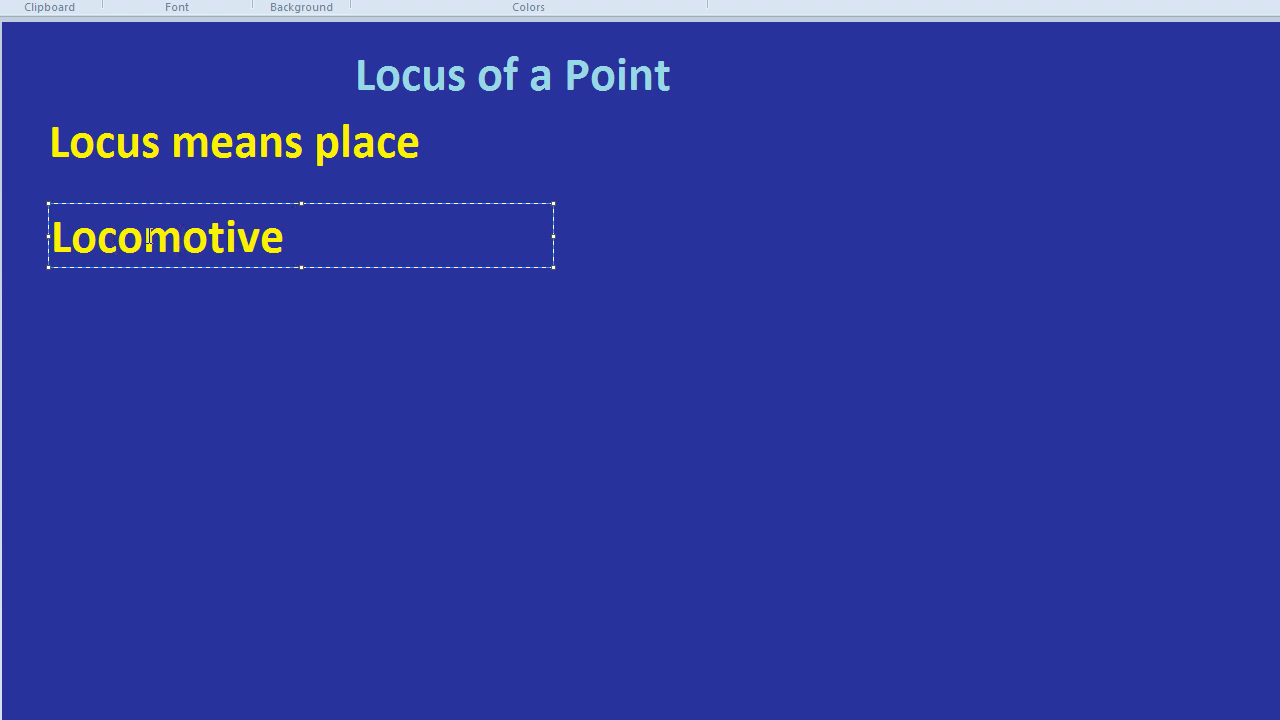
{"action": "left_click_drag", "start_coordinate": [374, 203], "coordinate": [1055, 118]}
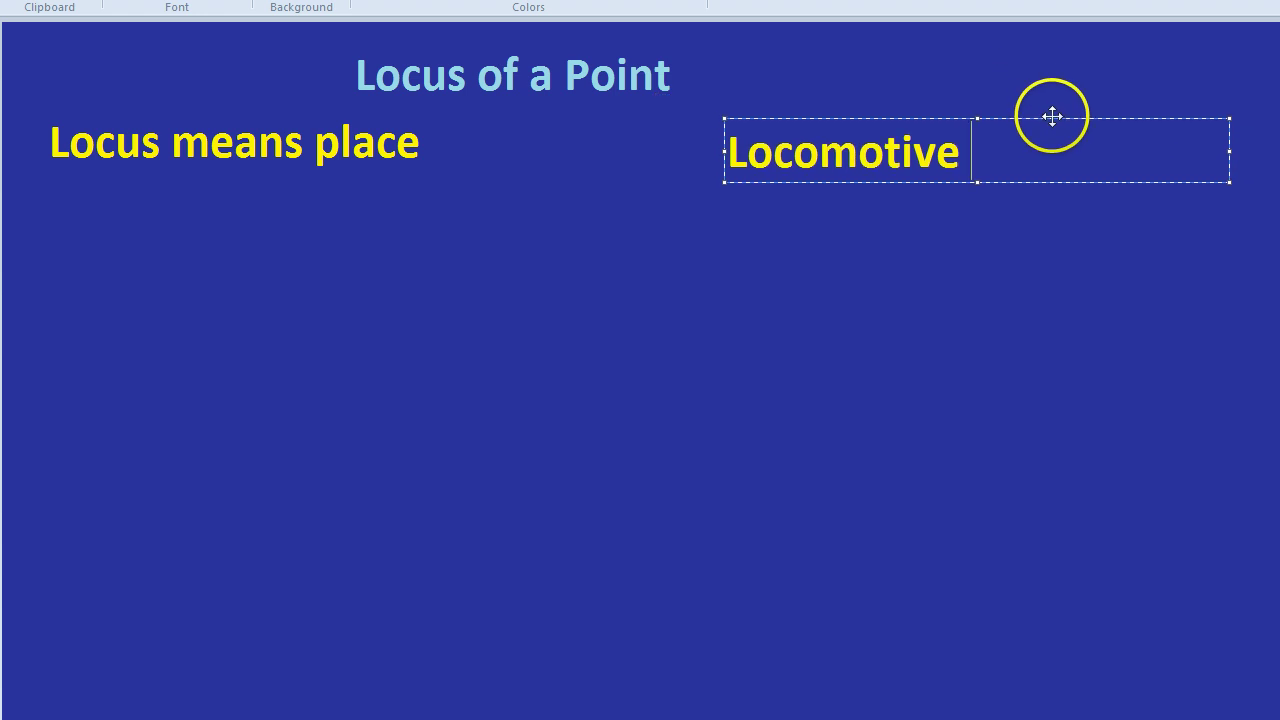
{"action": "left_click", "coordinate": [468, 139]}
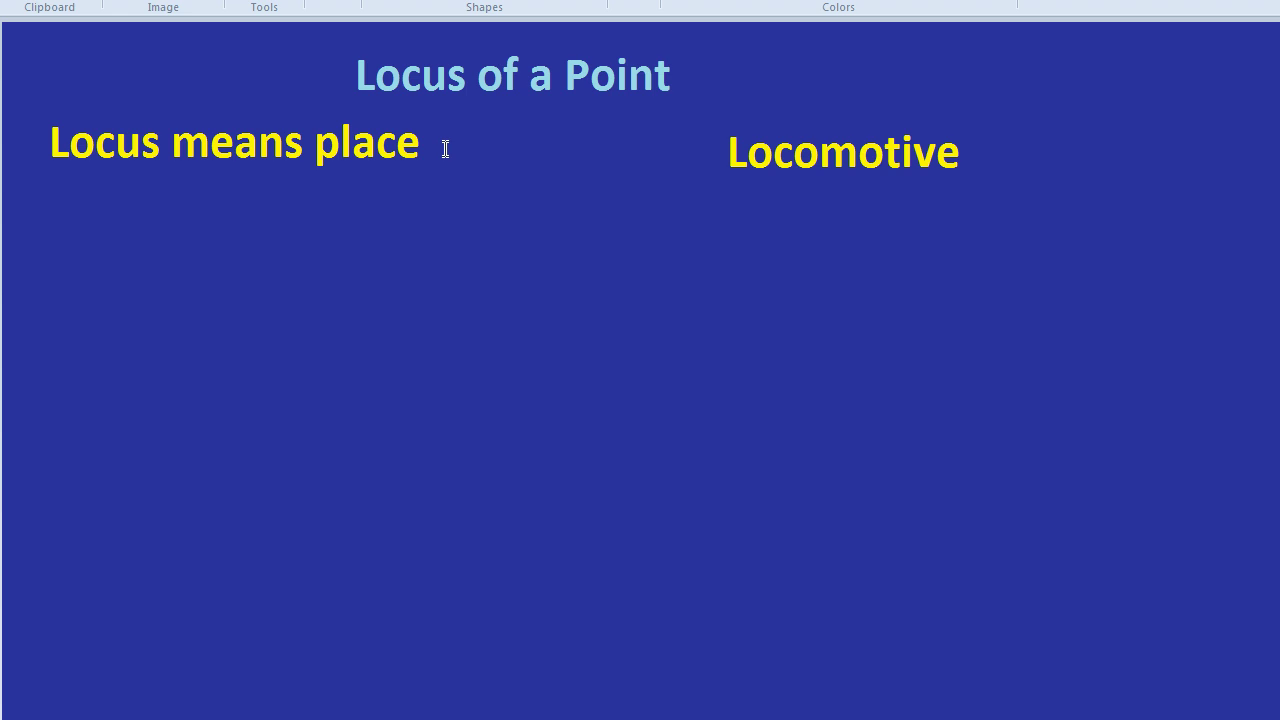
{"action": "left_click", "coordinate": [486, 160]}
Step: Type 'Loci is the plural.' in yellow below the first line
{"action": "left_click", "coordinate": [45, 224]}
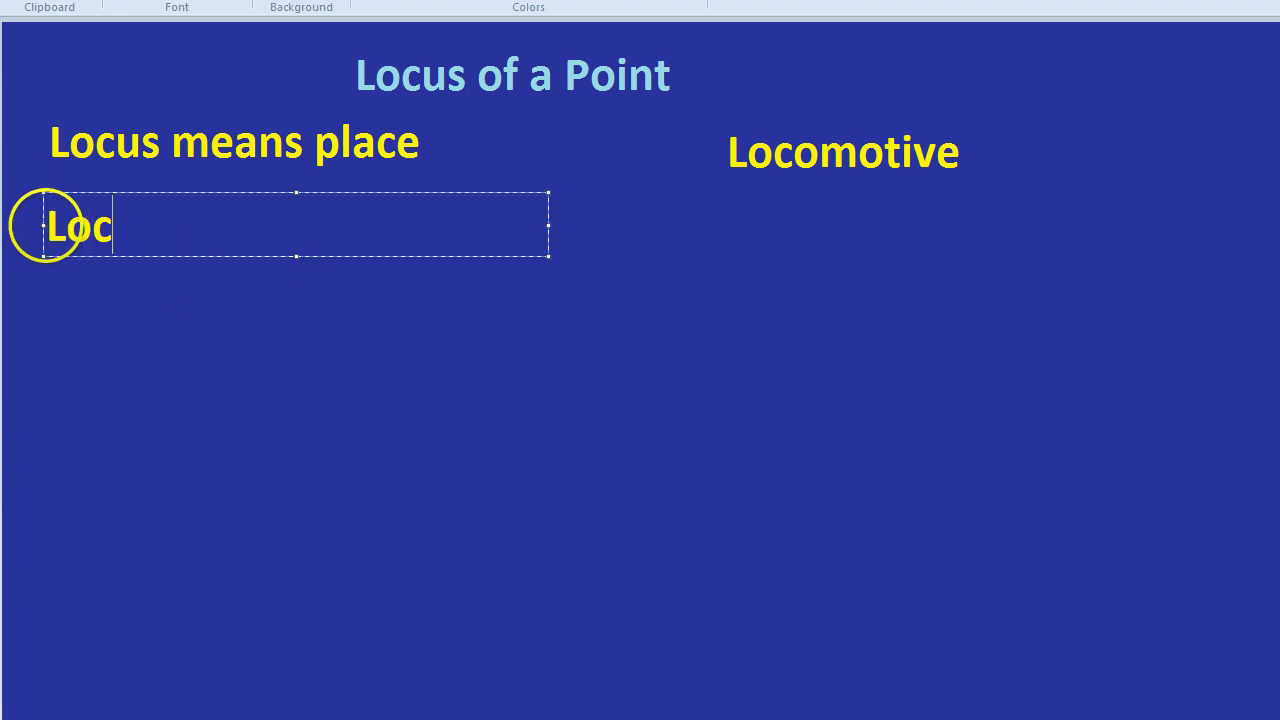
{"action": "type", "text": "Loci is the pl"}
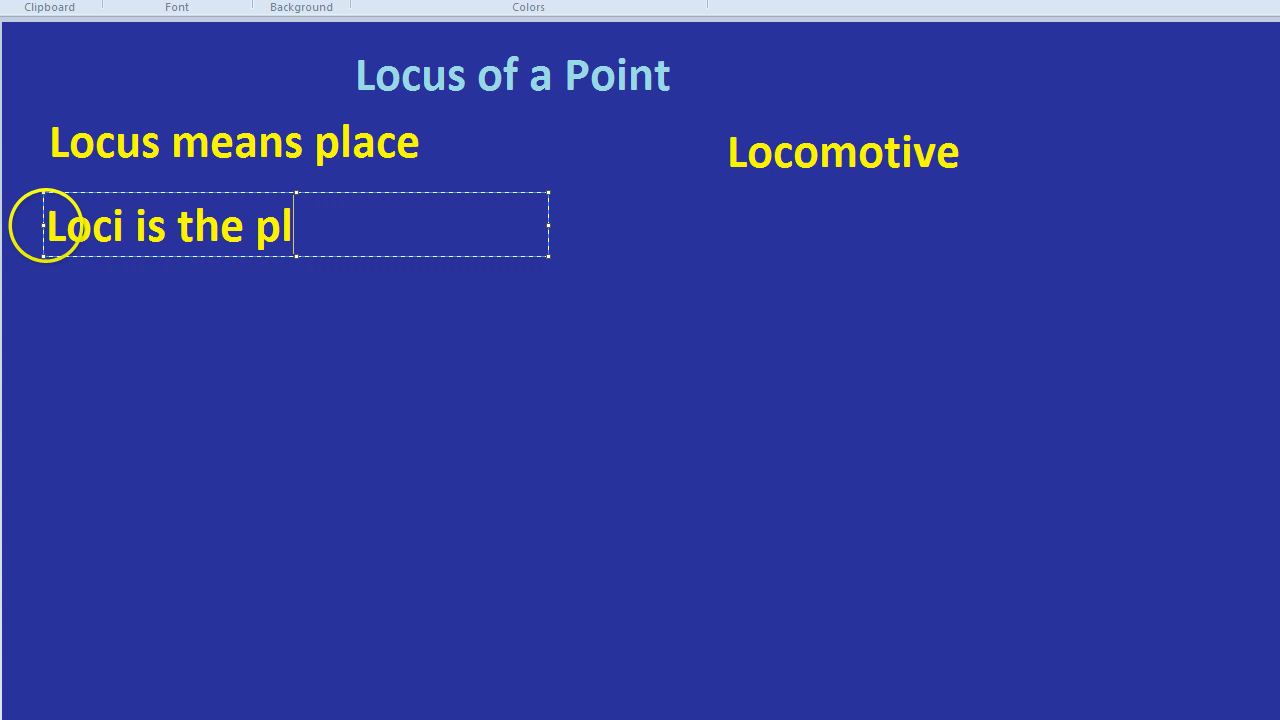
{"action": "type", "text": "ural."}
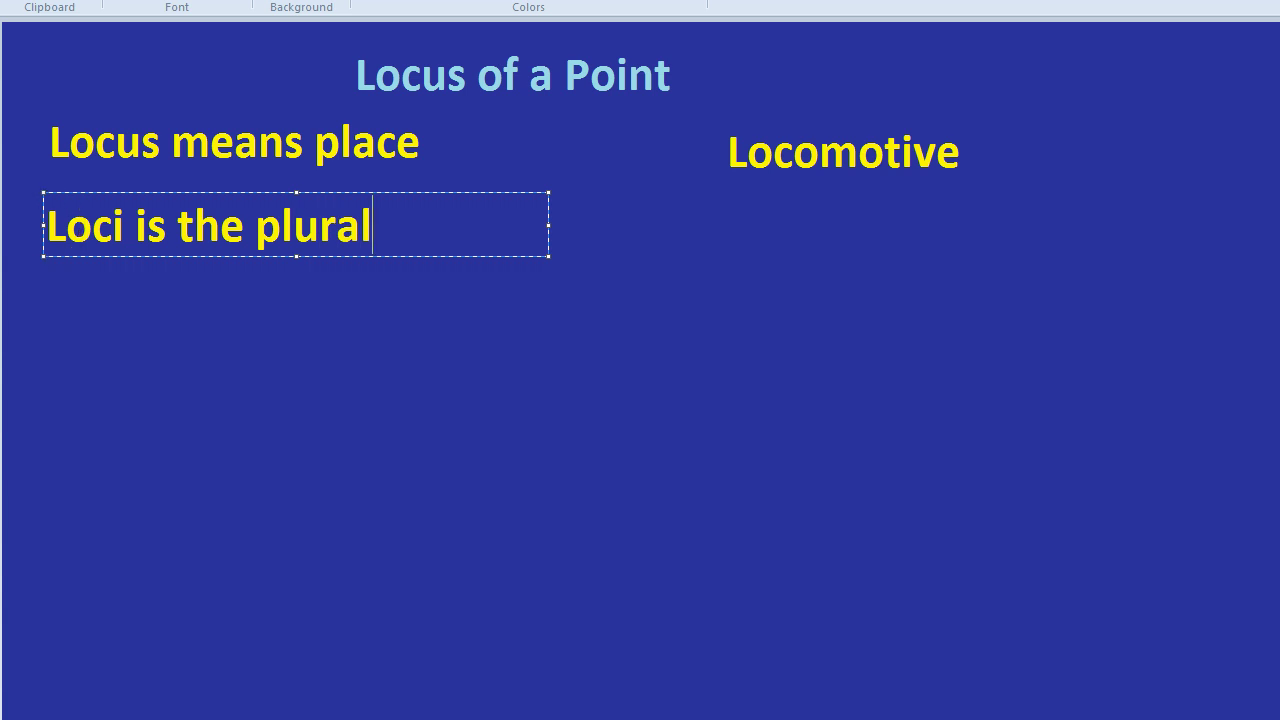
{"action": "left_click", "coordinate": [397, 429]}
Step: Start the green task 'Draw the locus of points which are 2cm from point A' lower down
{"action": "left_click", "coordinate": [51, 349]}
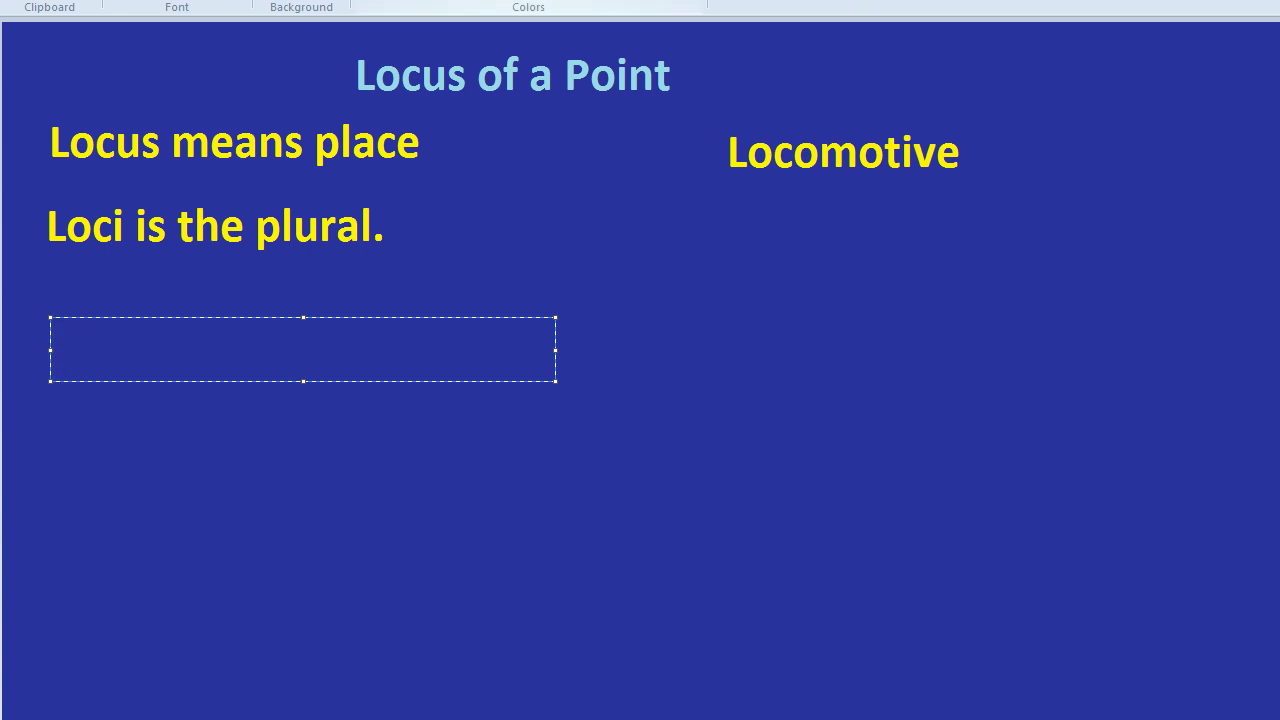
{"action": "type", "text": "The"}
{"action": "key", "text": "BackSpace"}
{"action": "key", "text": "BackSpace"}
{"action": "key", "text": "BackSpace"}
{"action": "type", "text": "the "}
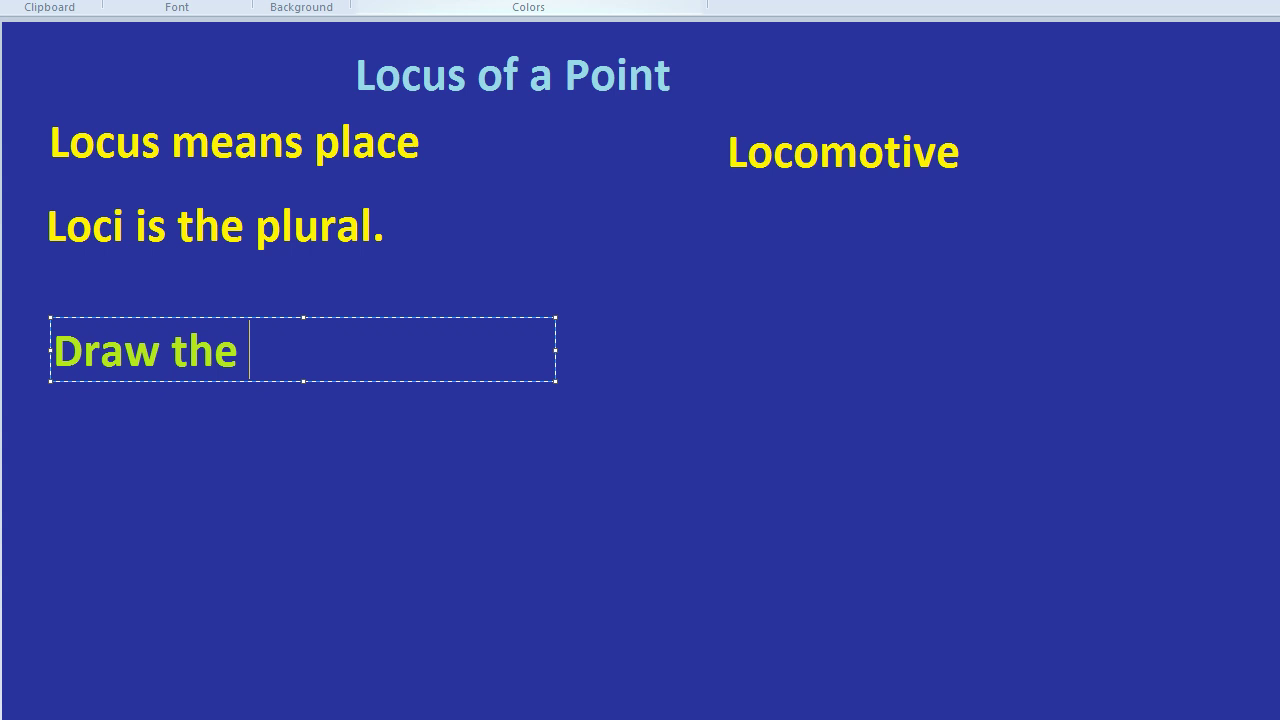
{"action": "type", "text": "locus of po"}
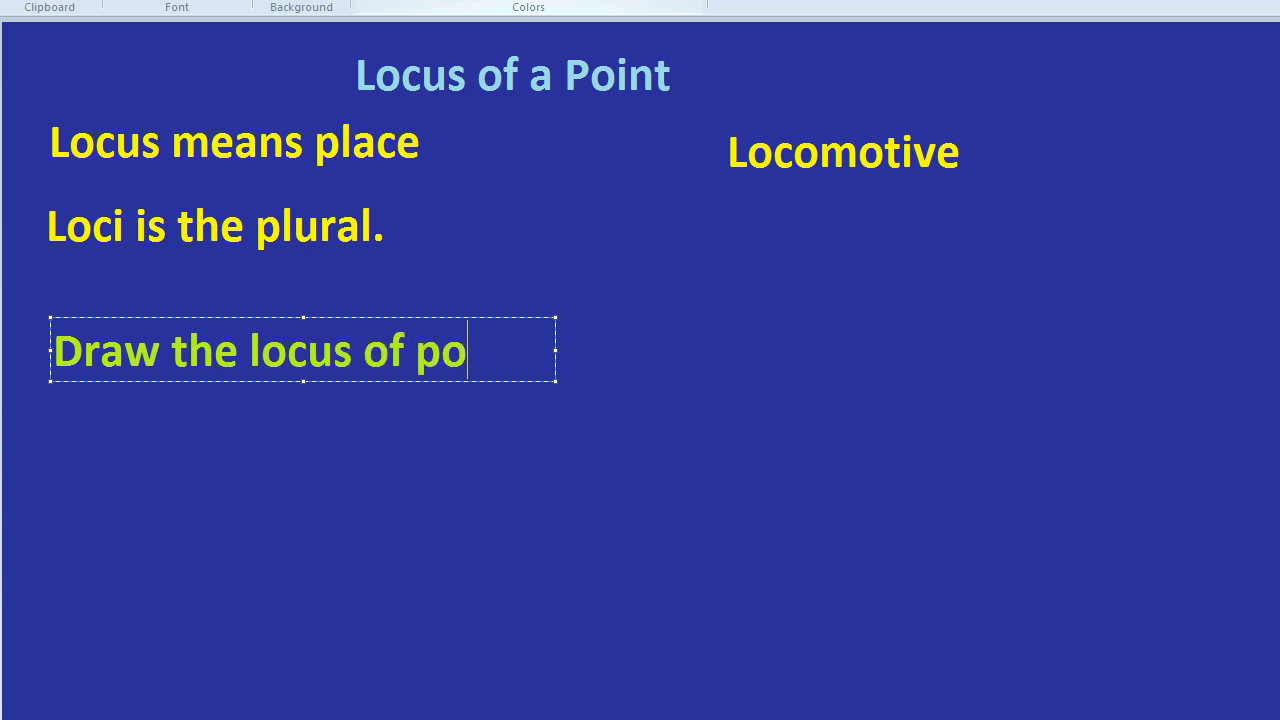
{"action": "type", "text": "ints wh"}
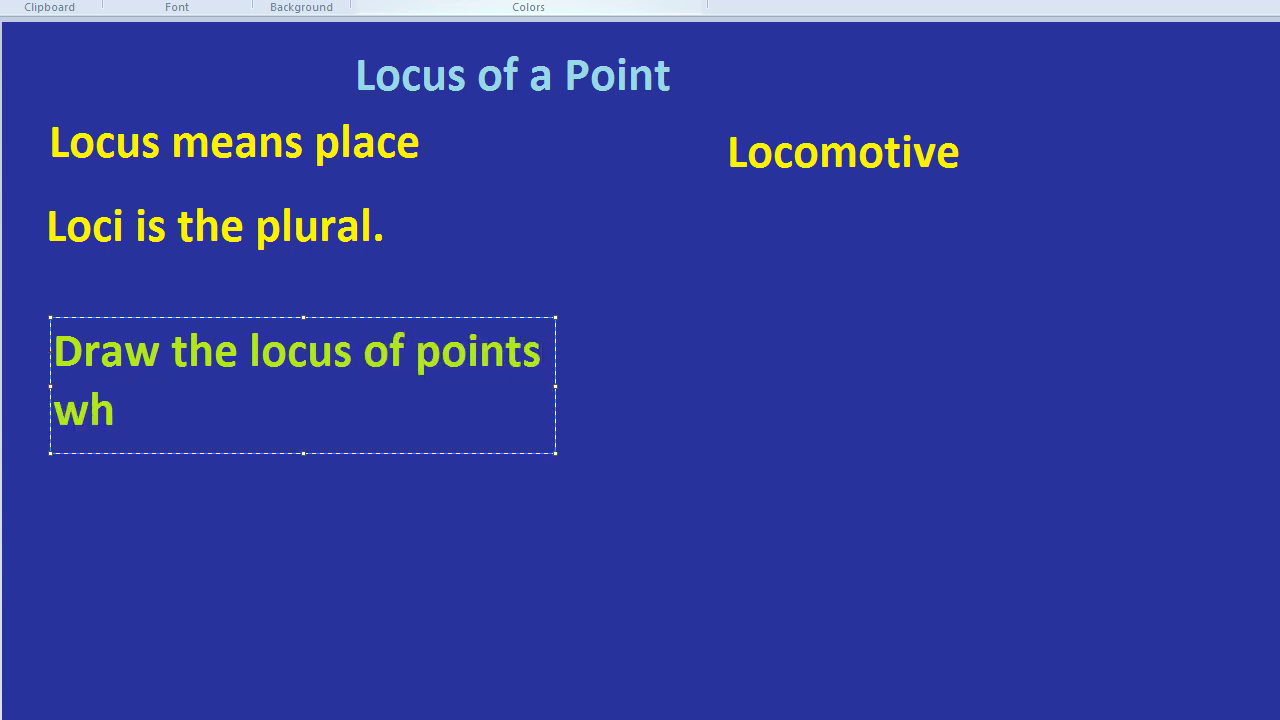
{"action": "type", "text": "eich are 2"}
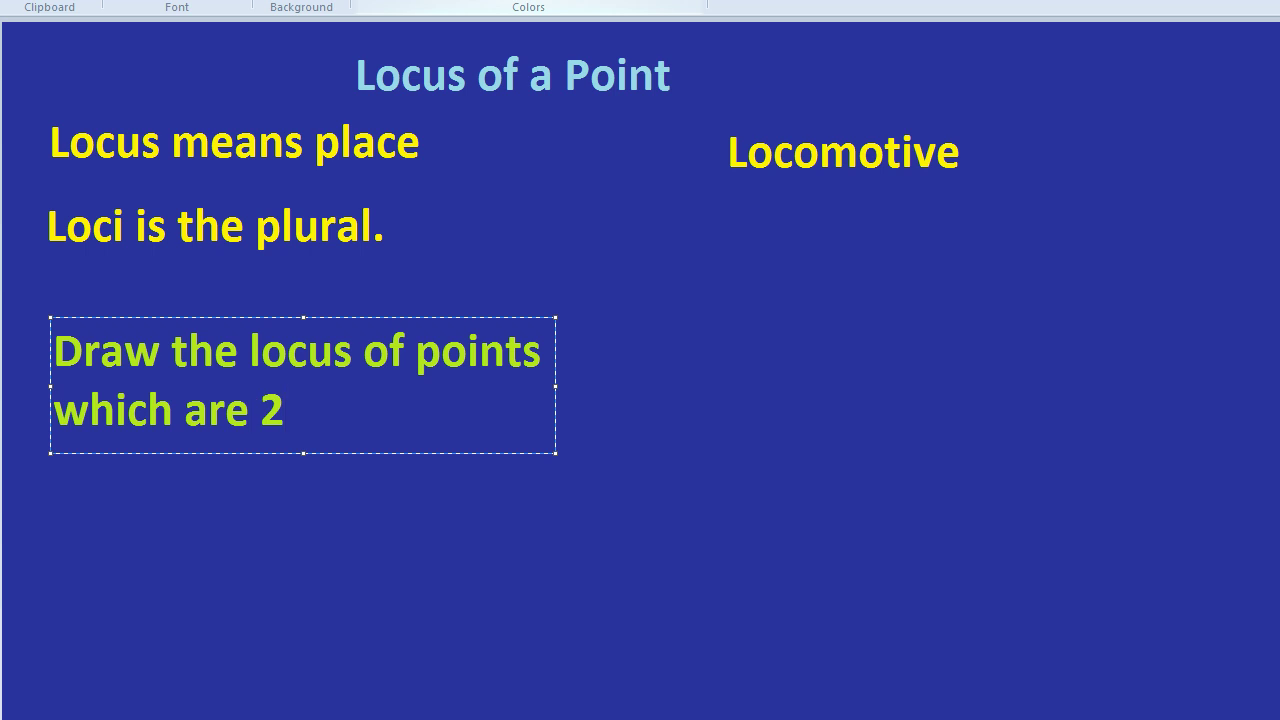
{"action": "type", "text": "cm from "}
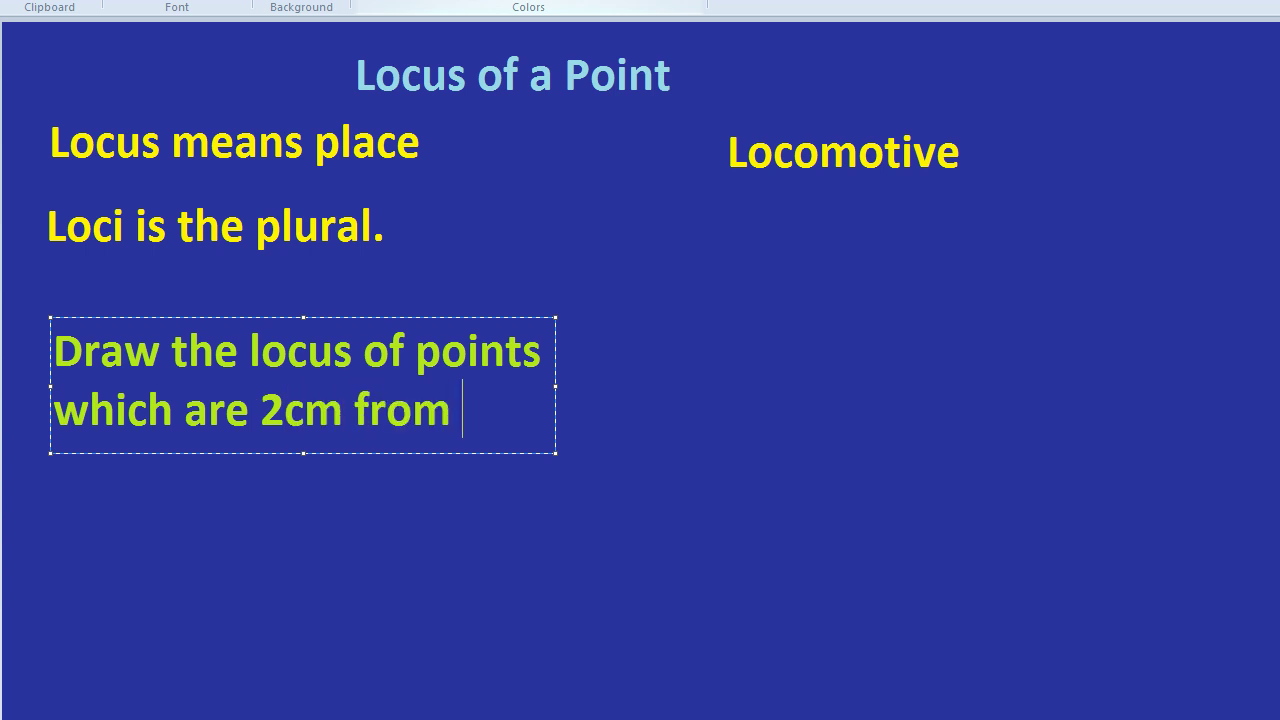
{"action": "type", "text": "point"}
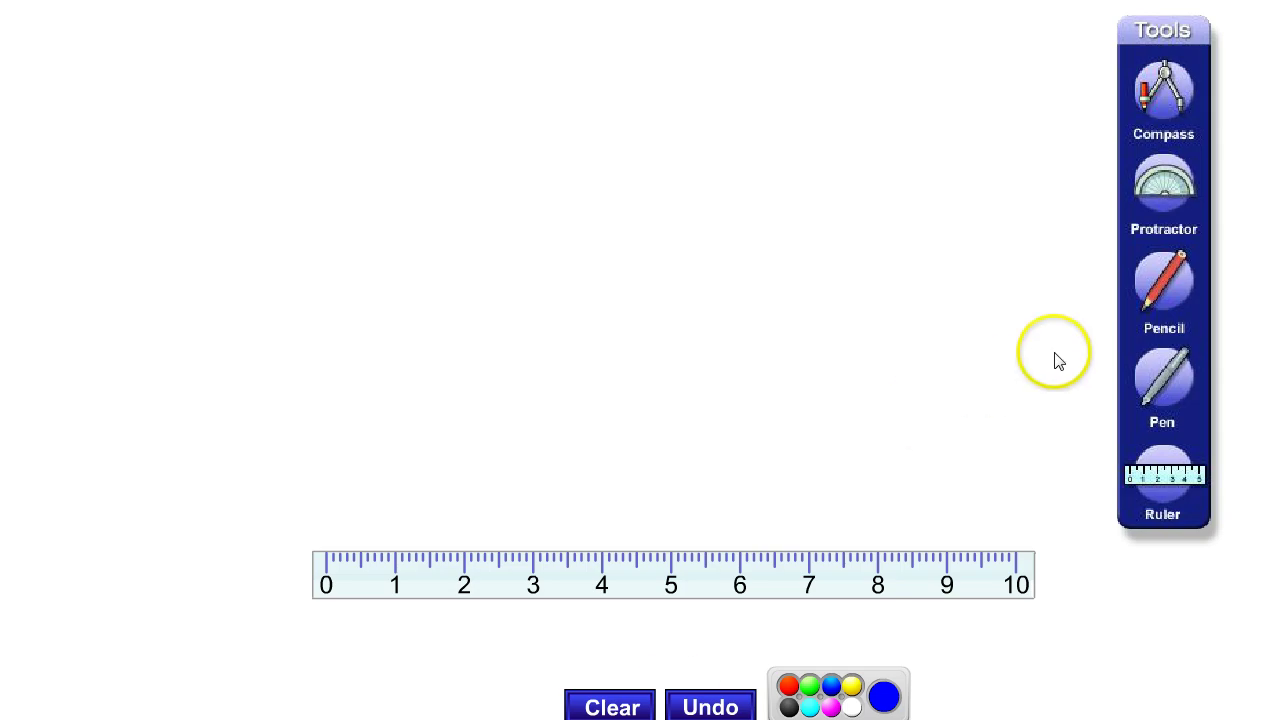
Step: Mark point A with a small blue cross using the pen
{"action": "left_click", "coordinate": [1168, 266]}
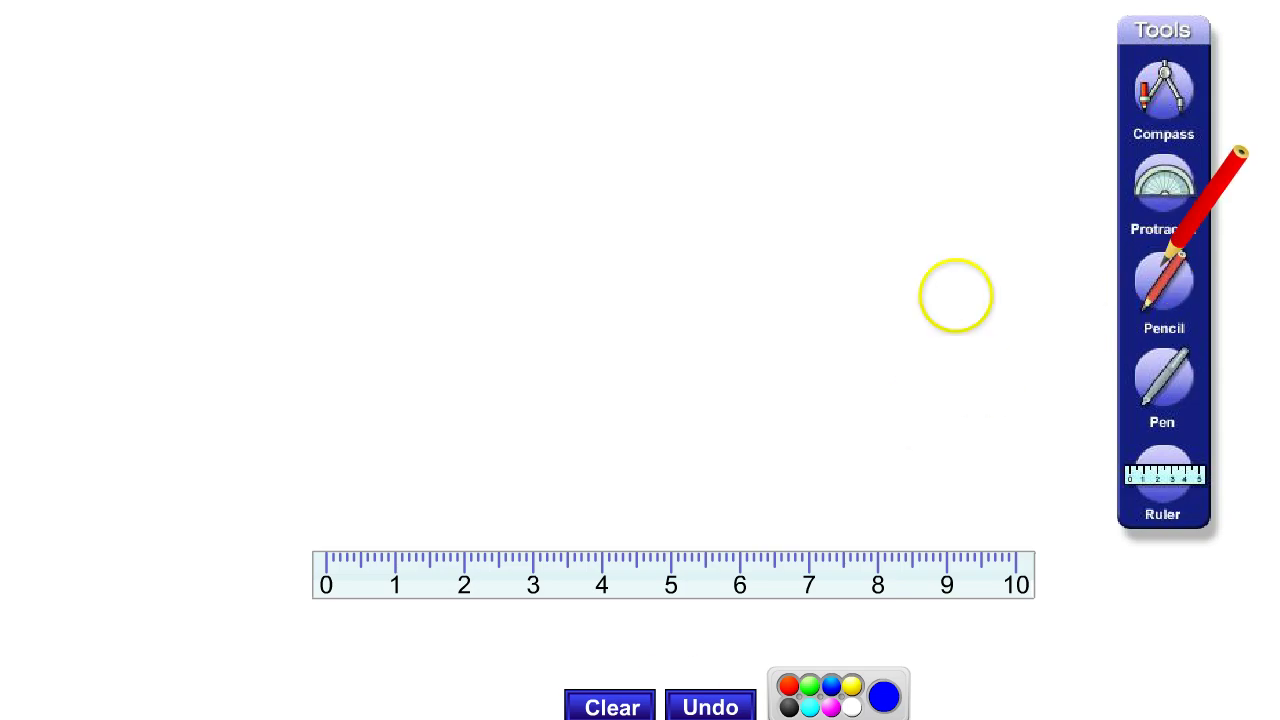
{"action": "left_click", "coordinate": [1150, 368]}
{"action": "left_click", "coordinate": [670, 305]}
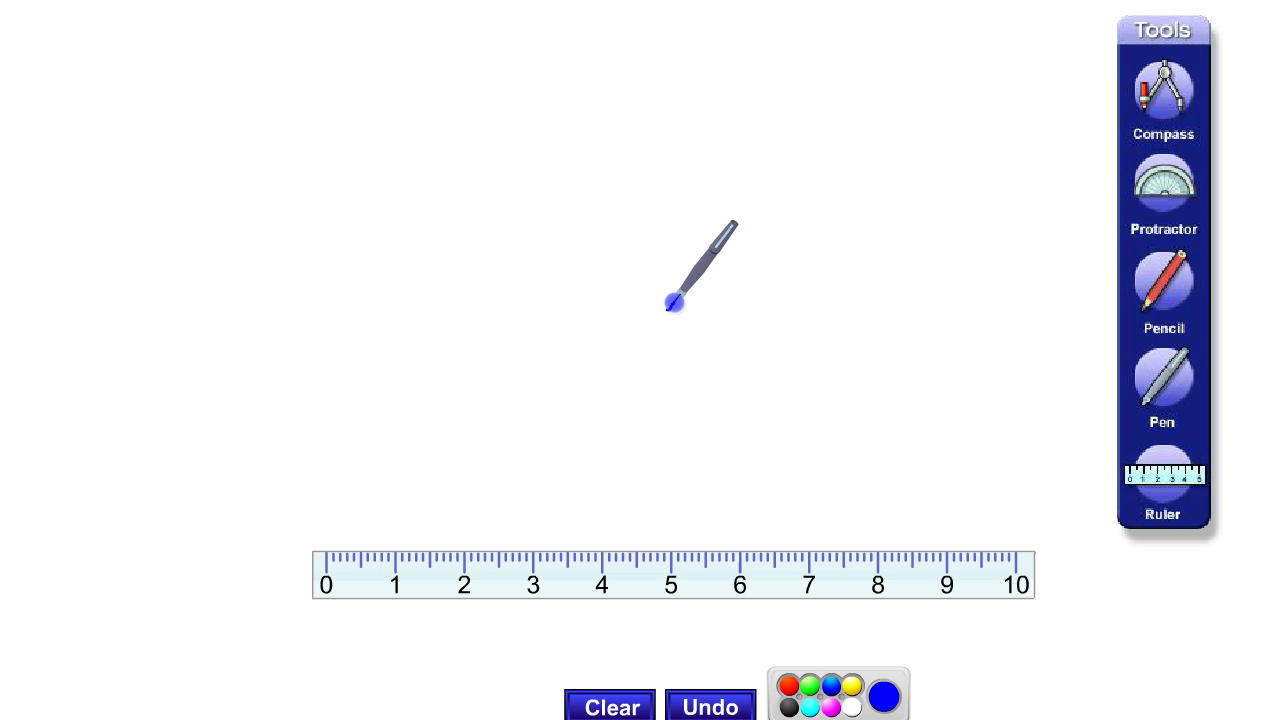
{"action": "left_click_drag", "start_coordinate": [666, 301], "coordinate": [677, 311]}
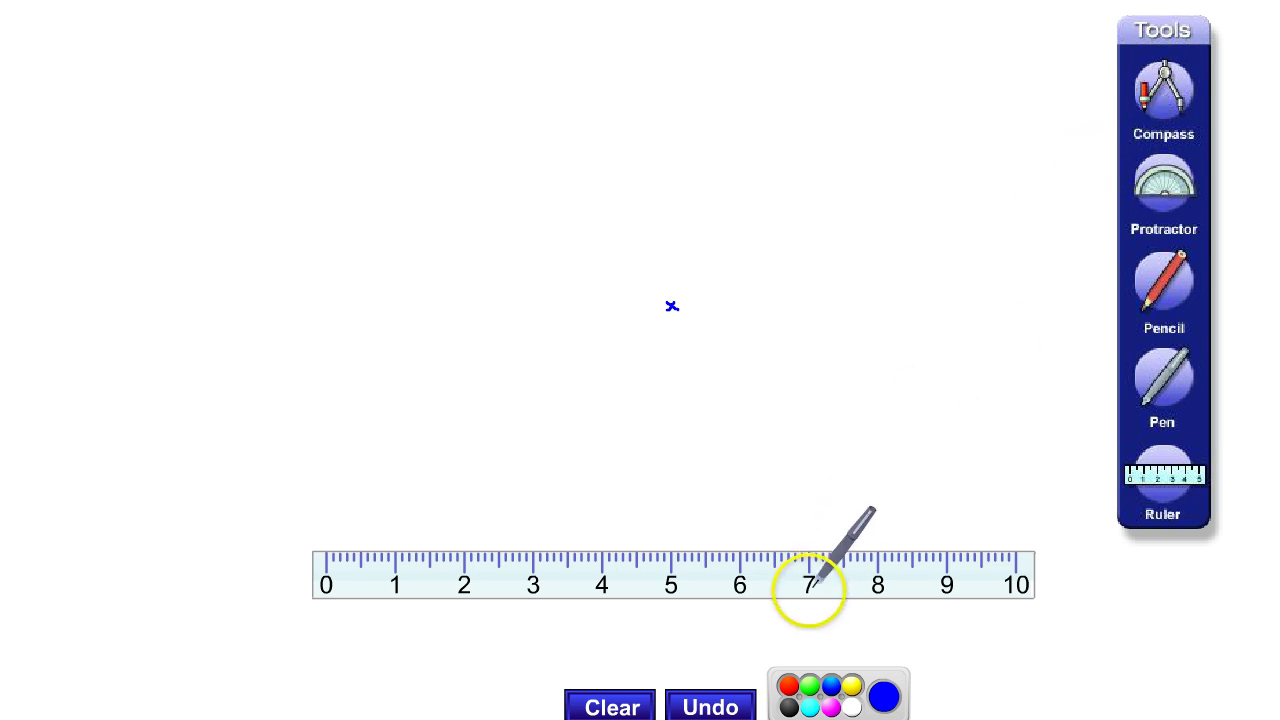
Step: Rotate and move the ruler so it sits below the cross
{"action": "mouse_move", "coordinate": [895, 580]}
{"action": "left_mouse_down"}
{"action": "mouse_move", "coordinate": [944, 545]}
{"action": "mouse_move", "coordinate": [912, 576]}
{"action": "left_mouse_up"}
{"action": "left_click_drag", "start_coordinate": [710, 563], "coordinate": [1100, 314]}
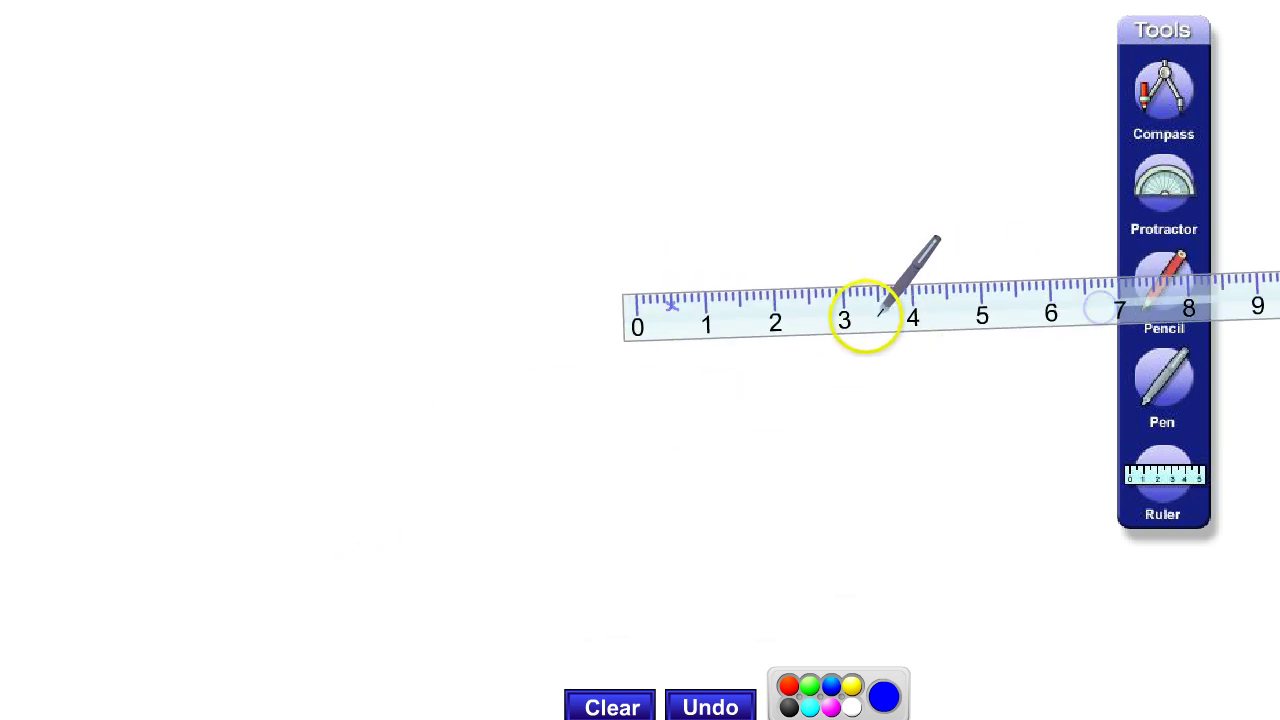
{"action": "left_click_drag", "start_coordinate": [852, 320], "coordinate": [676, 551]}
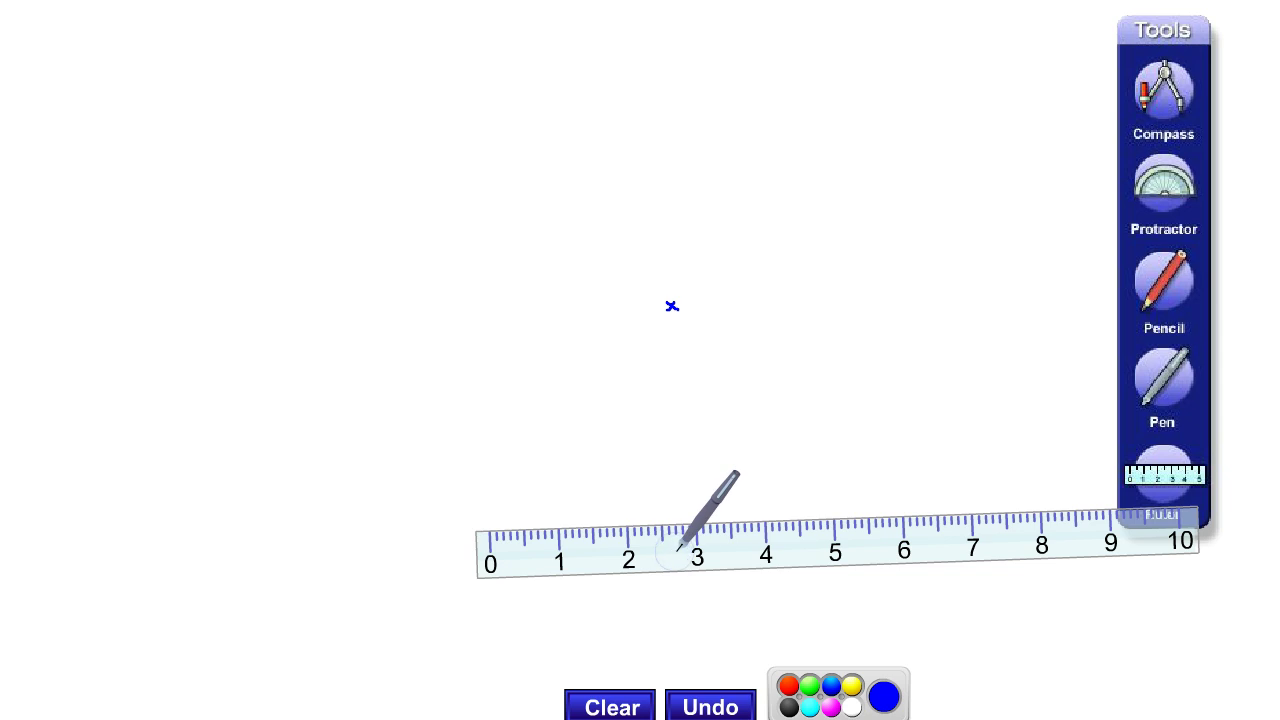
Step: Set the compass to 2 cm on the ruler and draw a circle around point A
{"action": "left_click", "coordinate": [1170, 98]}
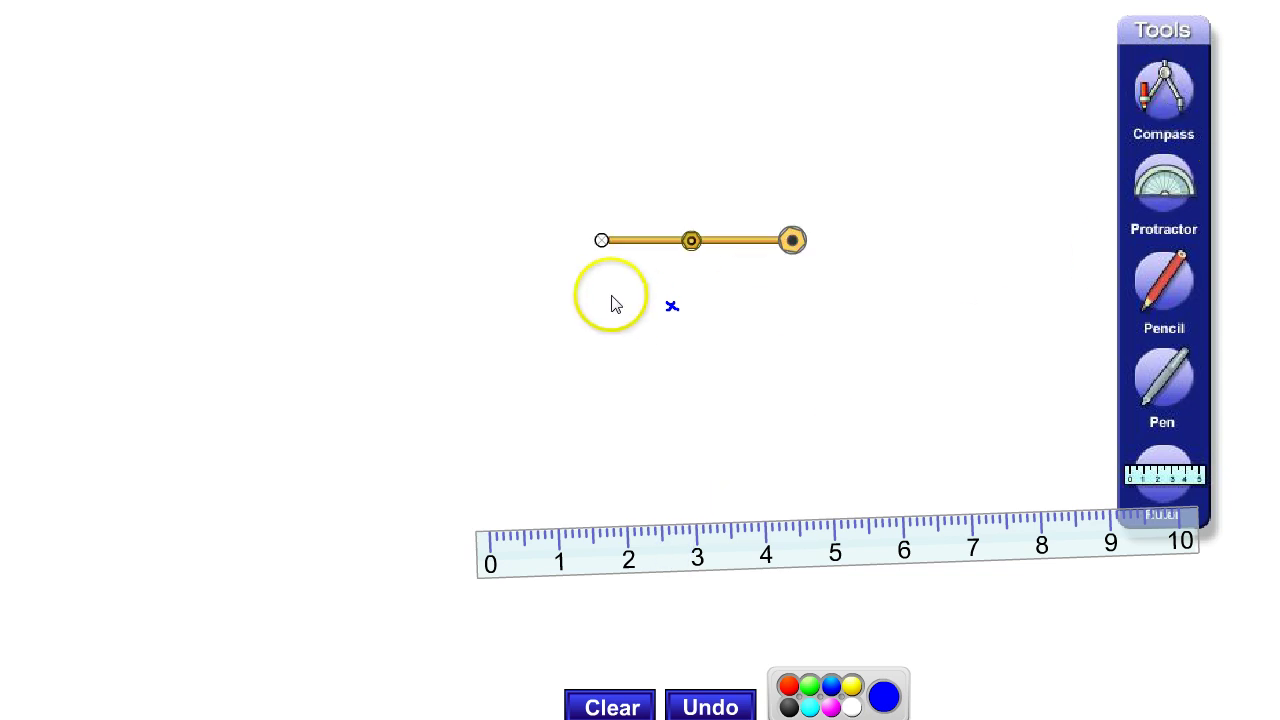
{"action": "left_click_drag", "start_coordinate": [602, 242], "coordinate": [493, 528]}
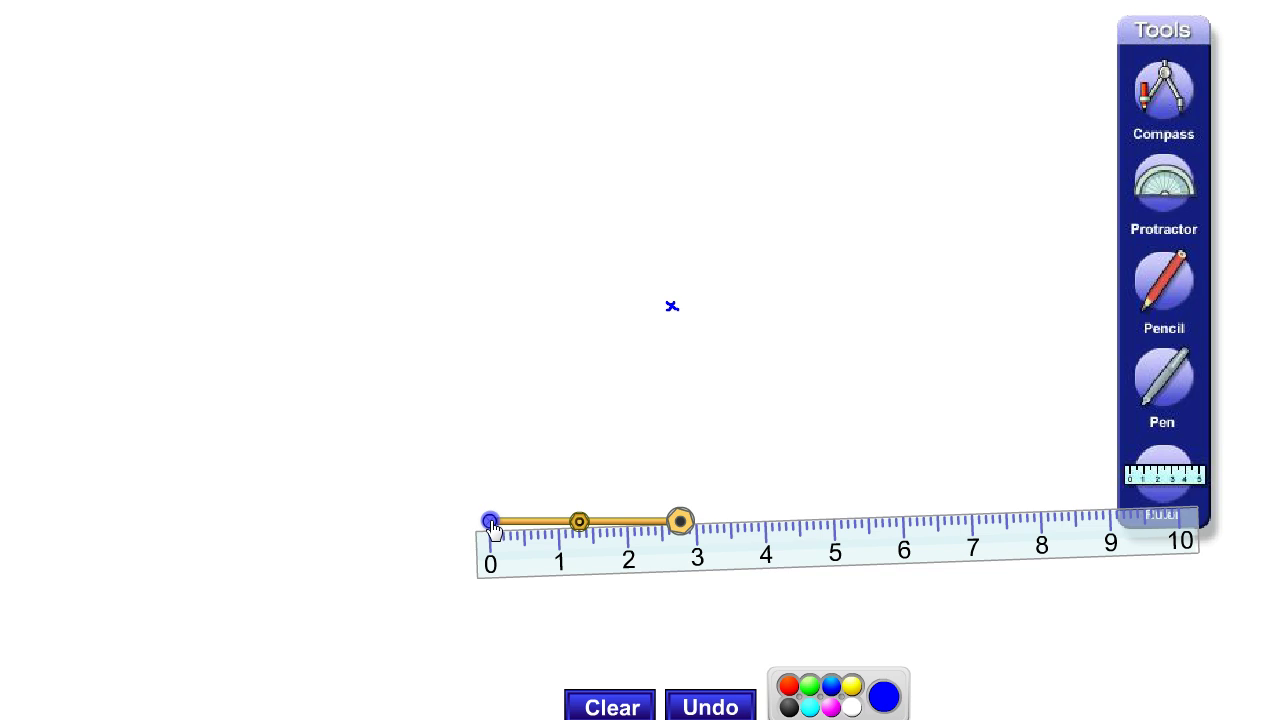
{"action": "left_click_drag", "start_coordinate": [680, 521], "coordinate": [629, 526]}
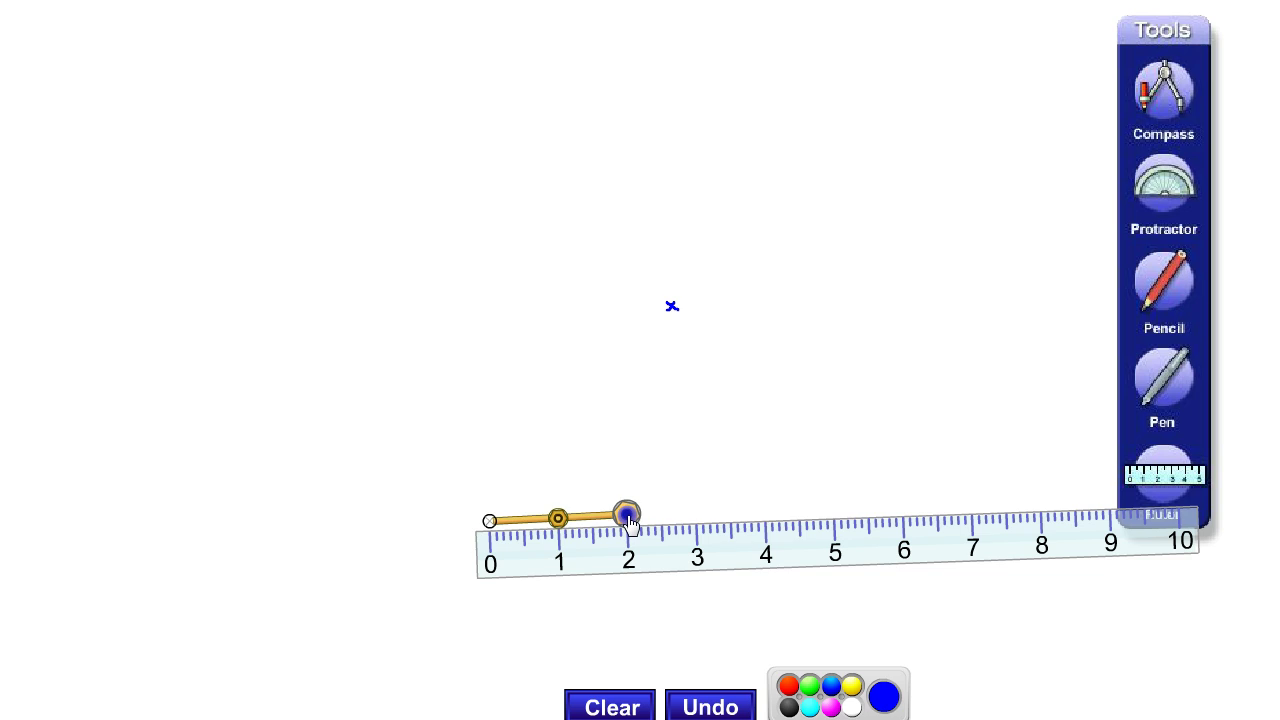
{"action": "left_click", "coordinate": [491, 521]}
{"action": "left_click_drag", "start_coordinate": [493, 521], "coordinate": [676, 317]}
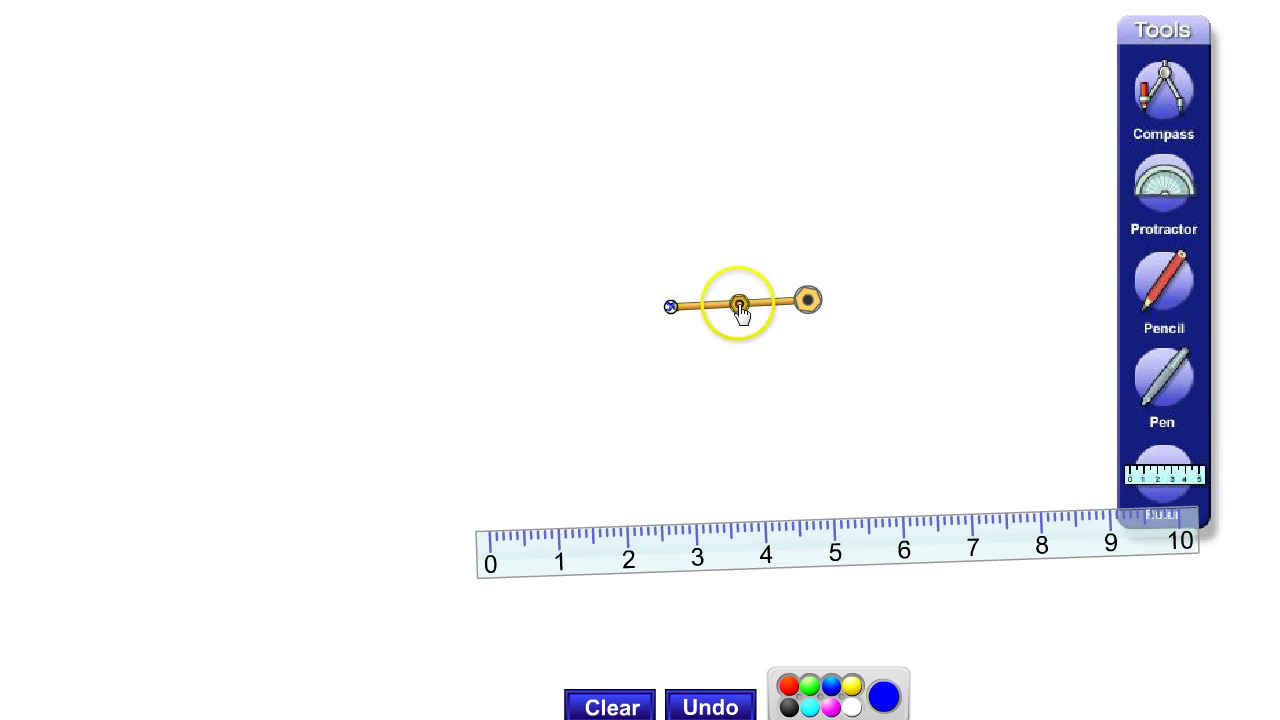
{"action": "mouse_move", "coordinate": [739, 310]}
{"action": "left_mouse_down"}
{"action": "mouse_move", "coordinate": [716, 242]}
{"action": "mouse_move", "coordinate": [661, 217]}
{"action": "mouse_move", "coordinate": [587, 231]}
{"action": "mouse_move", "coordinate": [563, 256]}
{"action": "mouse_move", "coordinate": [559, 339]}
{"action": "mouse_move", "coordinate": [584, 381]}
{"action": "mouse_move", "coordinate": [635, 417]}
{"action": "mouse_move", "coordinate": [721, 427]}
{"action": "mouse_move", "coordinate": [768, 413]}
{"action": "mouse_move", "coordinate": [809, 376]}
{"action": "mouse_move", "coordinate": [843, 301]}
{"action": "left_mouse_up"}
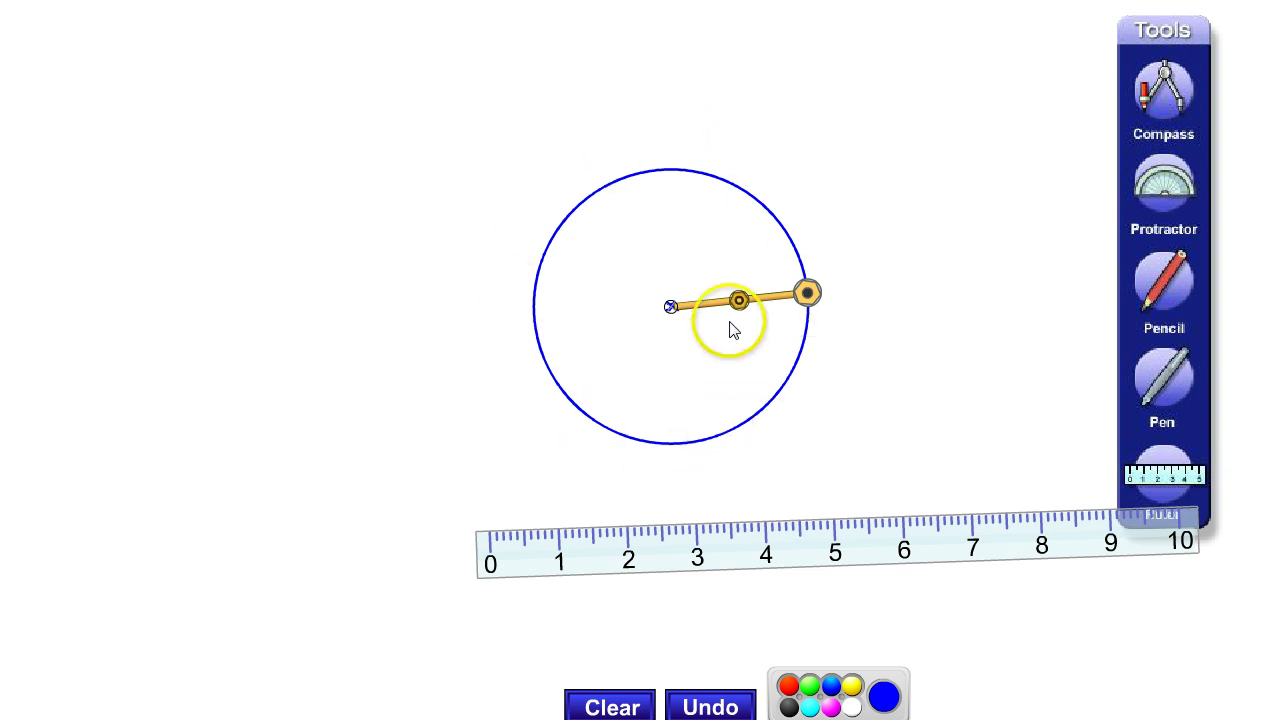
Step: Label the centre A in pencil and write 2cm inside the circle with the pen
{"action": "left_click", "coordinate": [1163, 283]}
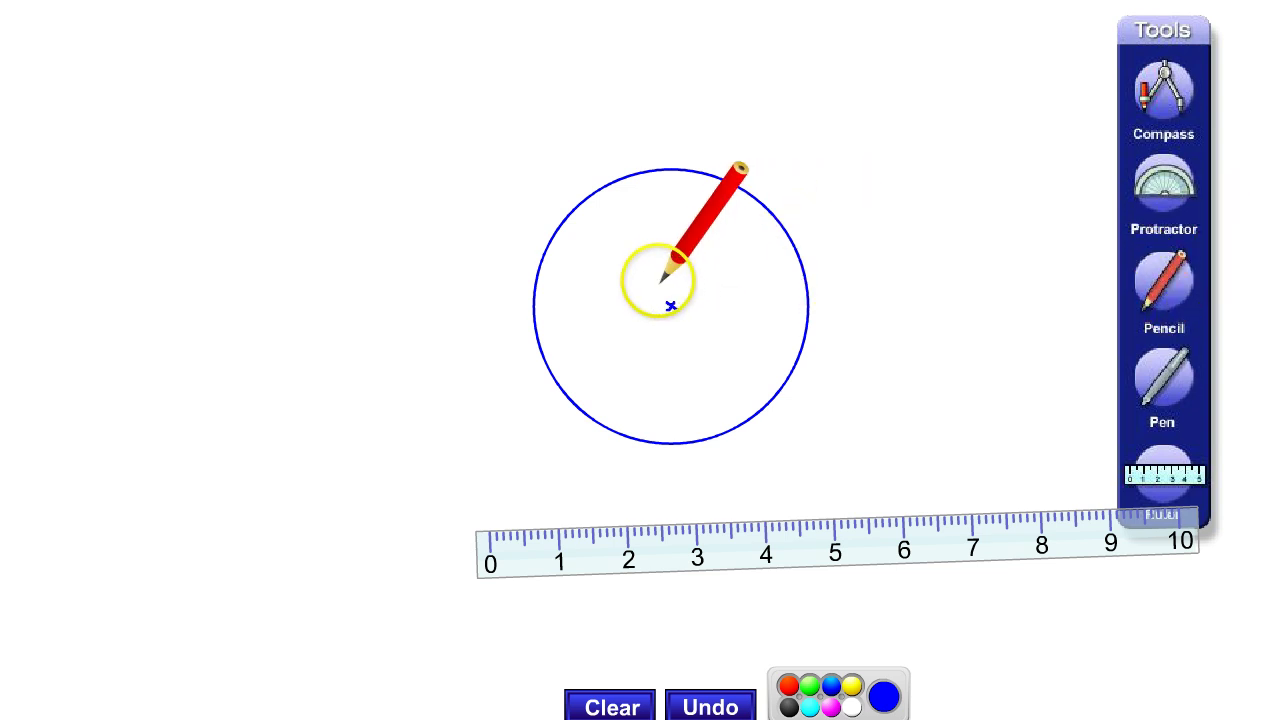
{"action": "mouse_move", "coordinate": [660, 292]}
{"action": "left_mouse_down"}
{"action": "mouse_move", "coordinate": [903, 256]}
{"action": "mouse_move", "coordinate": [665, 285]}
{"action": "left_mouse_up"}
{"action": "left_click", "coordinate": [1163, 376]}
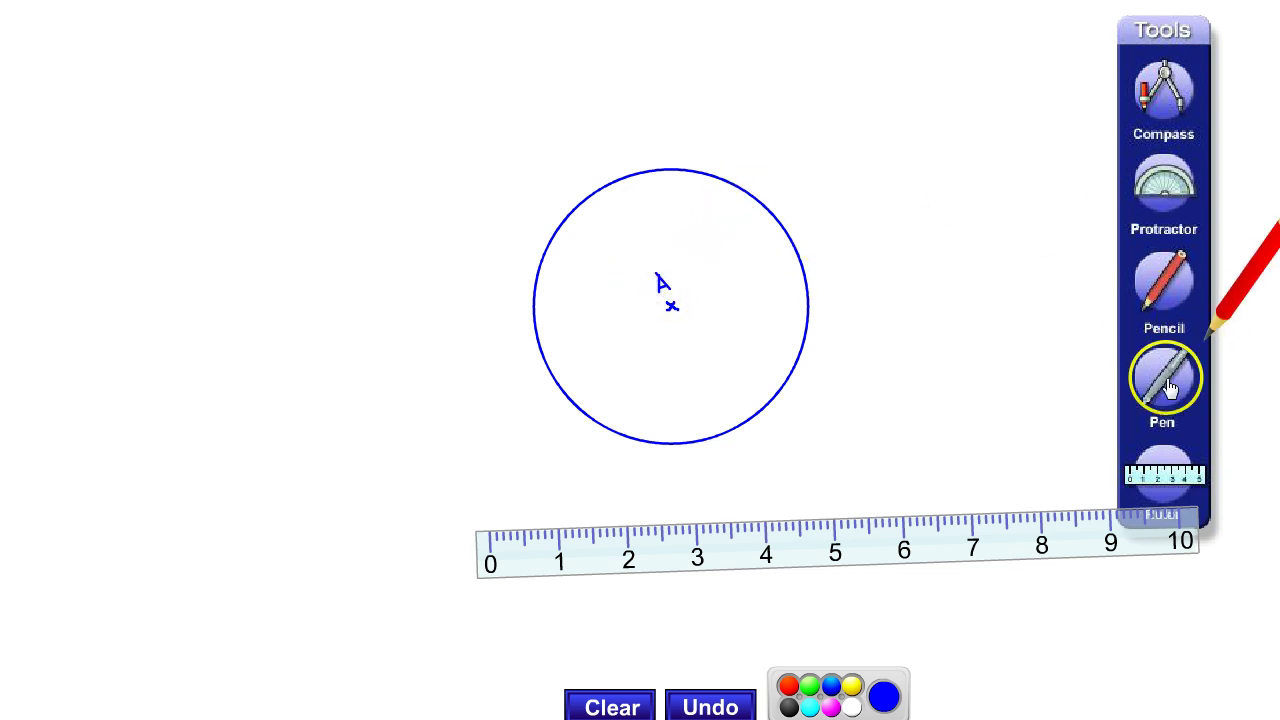
{"action": "mouse_move", "coordinate": [715, 272]}
{"action": "left_mouse_down"}
{"action": "mouse_move", "coordinate": [734, 271]}
{"action": "mouse_move", "coordinate": [729, 284]}
{"action": "mouse_move", "coordinate": [753, 294]}
{"action": "mouse_move", "coordinate": [784, 280]}
{"action": "left_mouse_up"}
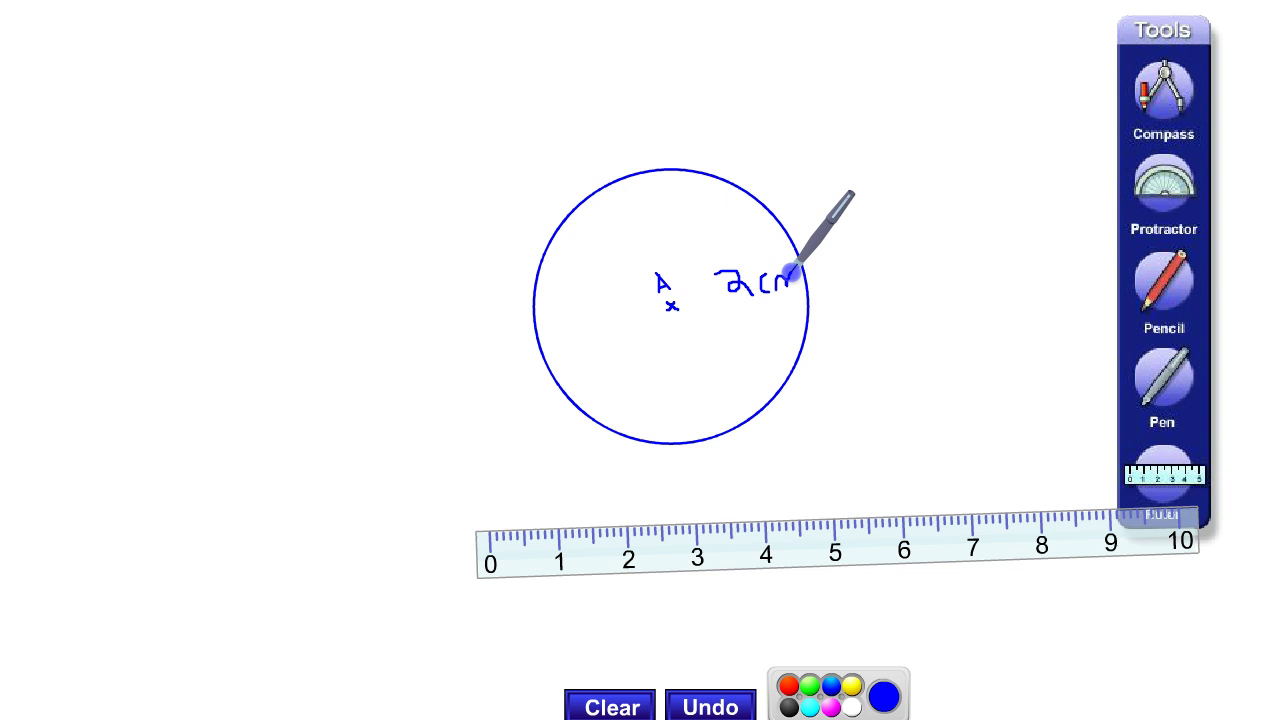
{"action": "left_click_drag", "start_coordinate": [790, 272], "coordinate": [803, 282]}
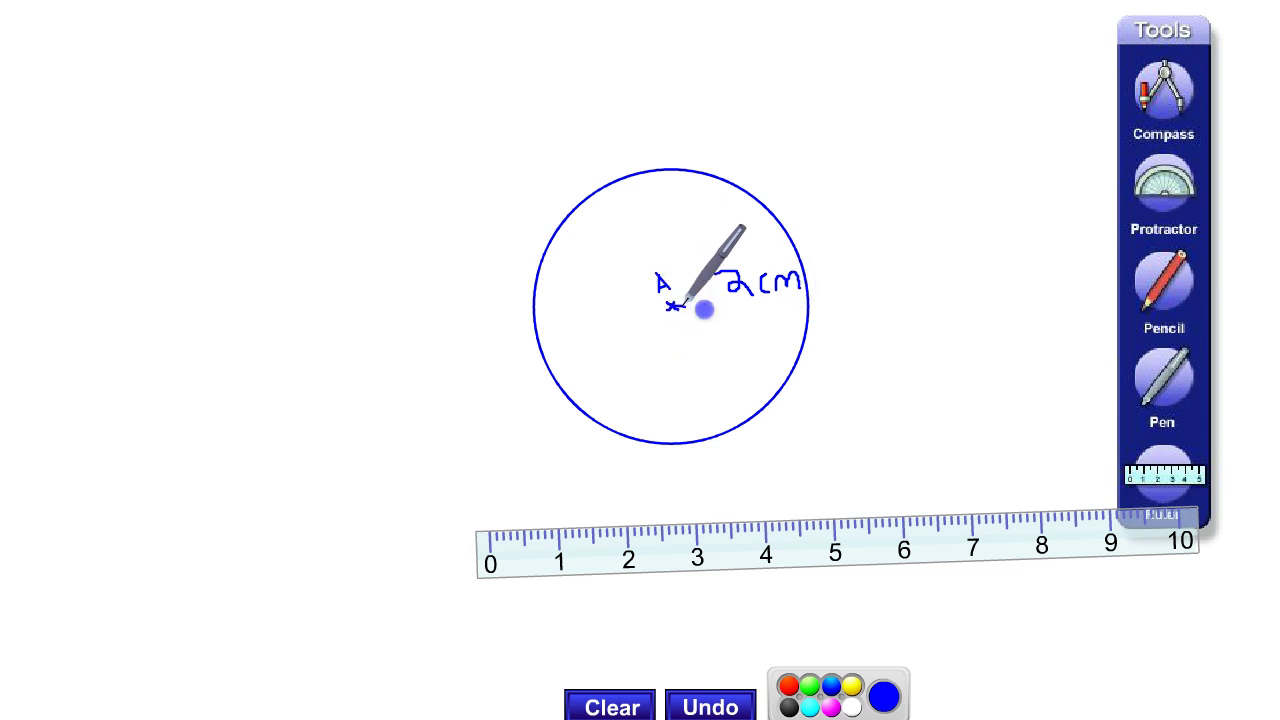
Step: Draw the radius from A to the circle's edge, undoing and redrawing it once
{"action": "left_click_drag", "start_coordinate": [704, 310], "coordinate": [823, 310]}
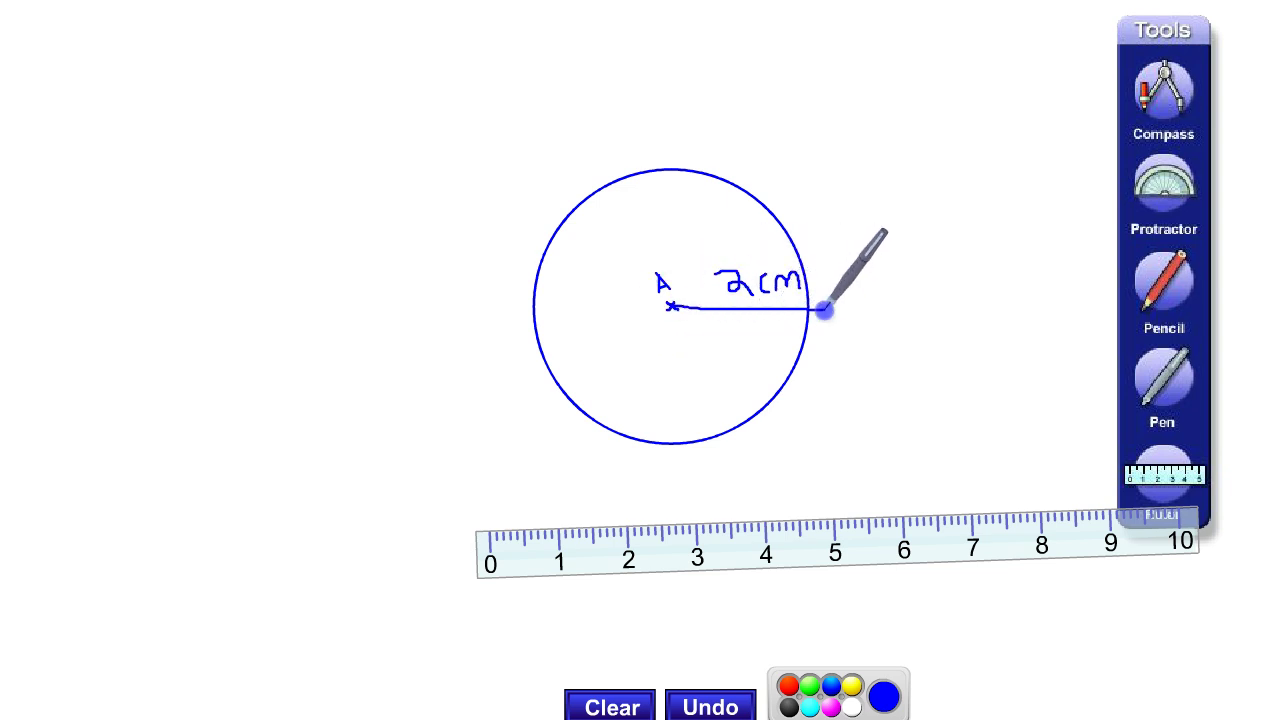
{"action": "left_click", "coordinate": [712, 703]}
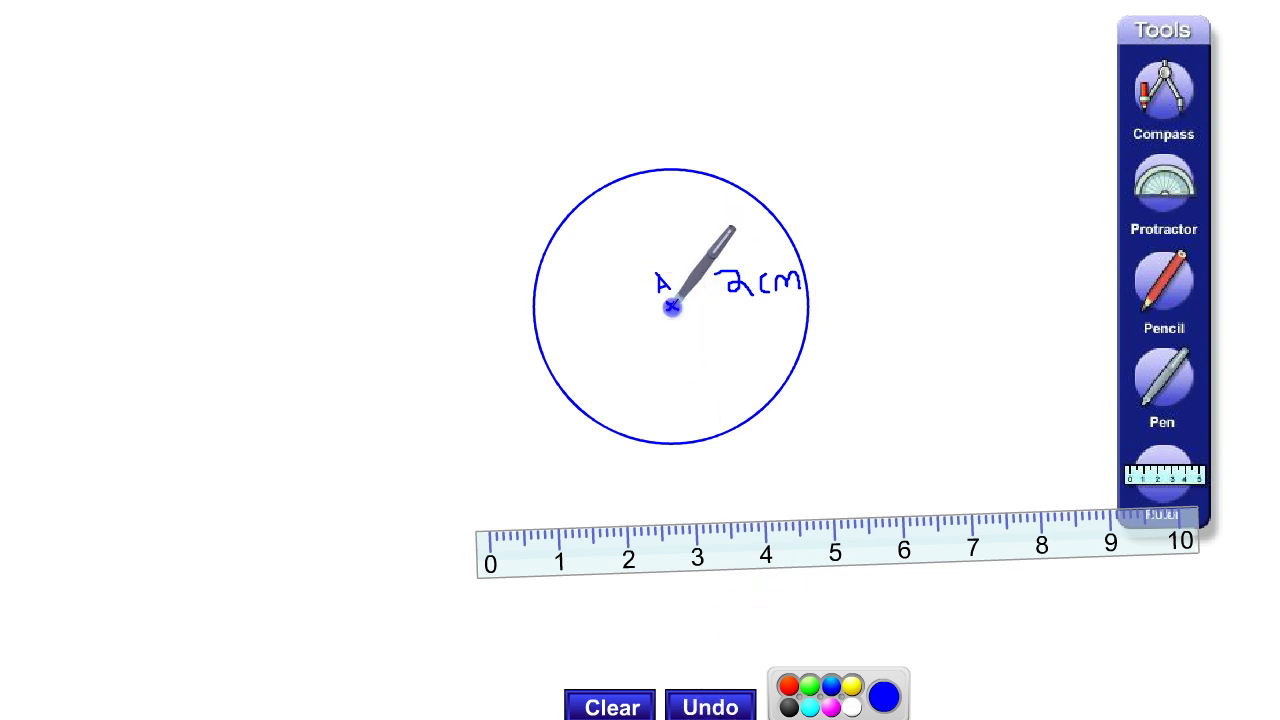
{"action": "left_click_drag", "start_coordinate": [672, 306], "coordinate": [804, 322]}
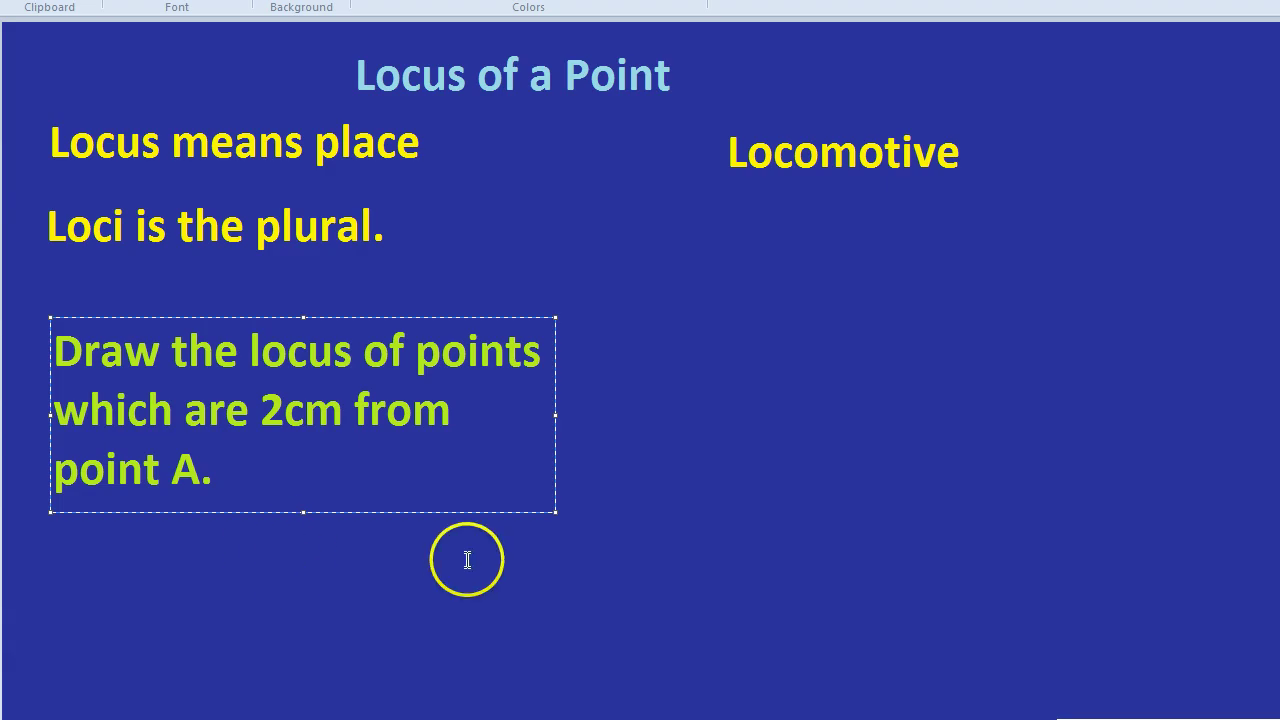
Step: Type 'The locus around a point forms a circle.' in a new text box under Locomotive
{"action": "left_click", "coordinate": [466, 557]}
{"action": "left_click", "coordinate": [708, 297]}
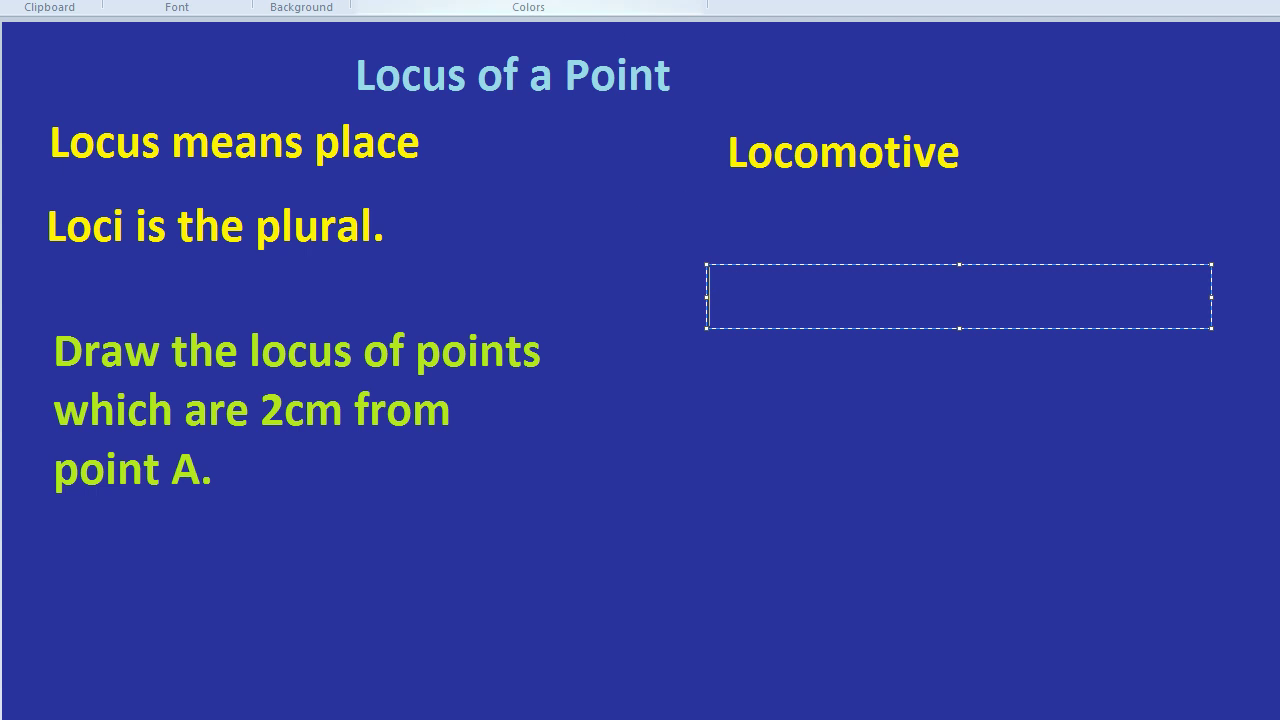
{"action": "left_click", "coordinate": [605, 278]}
{"action": "left_click", "coordinate": [590, 284]}
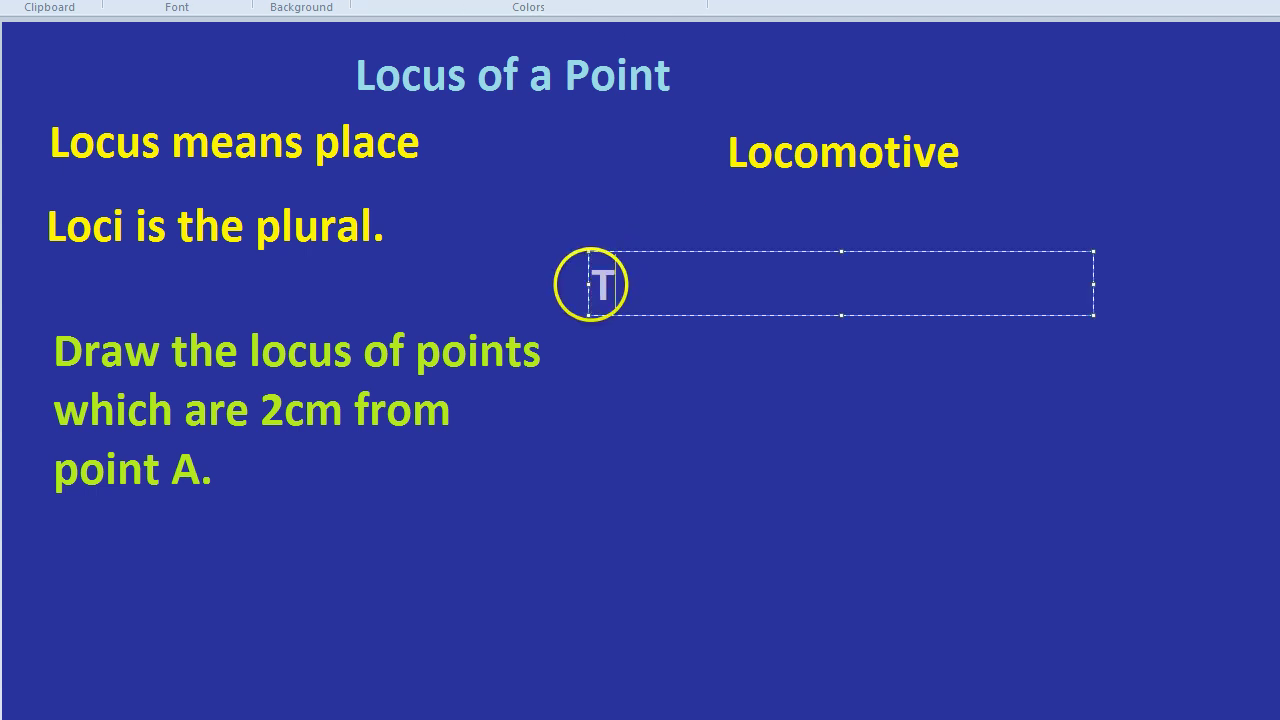
{"action": "type", "text": "The locus around"}
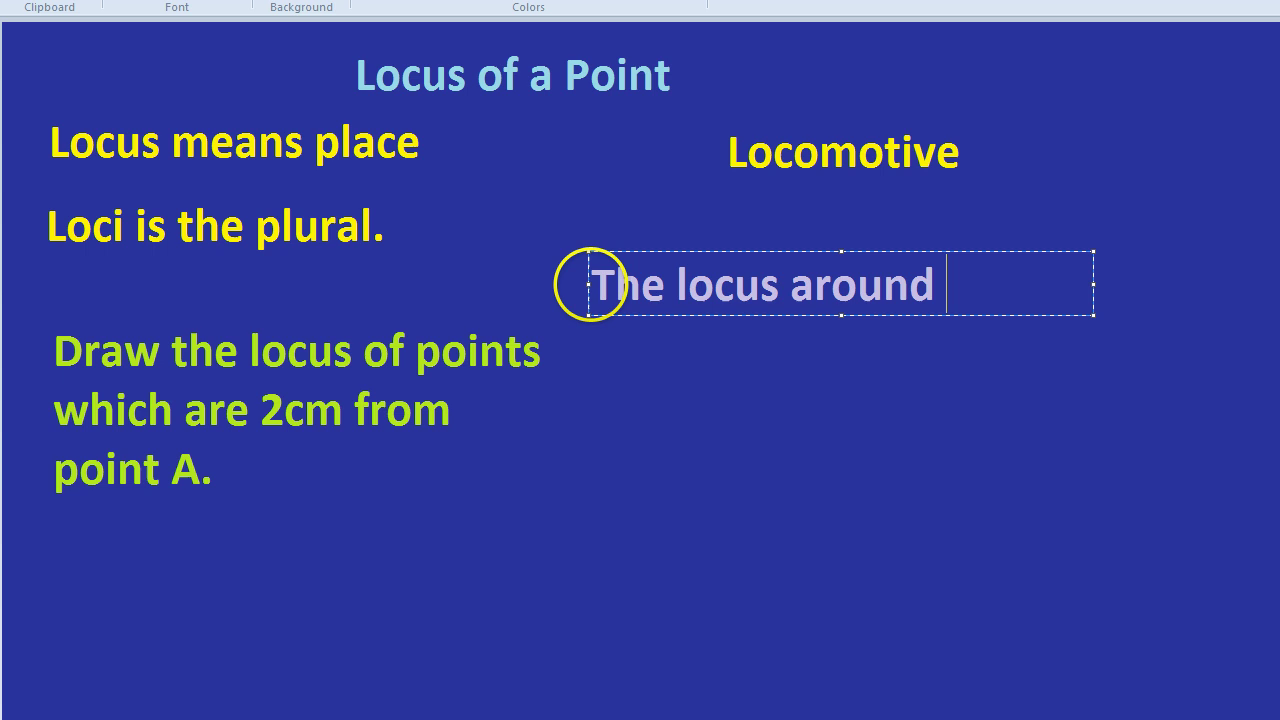
{"action": "type", "text": " a point"}
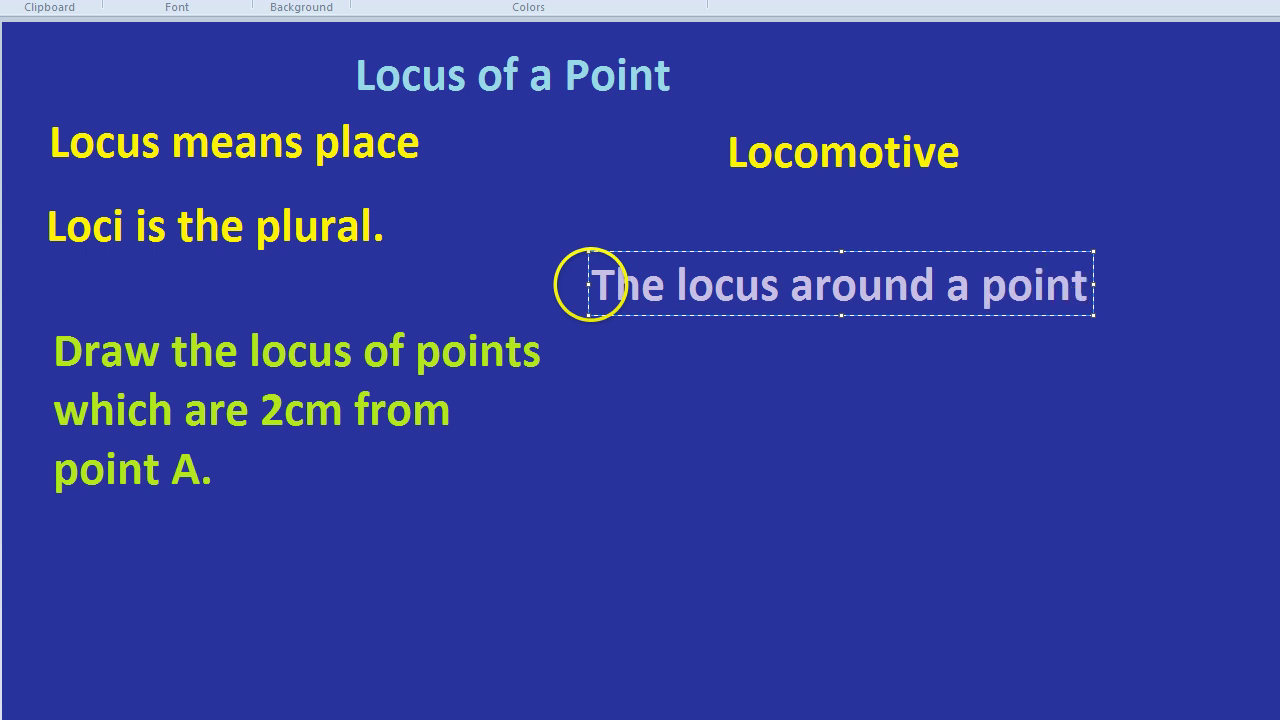
{"action": "type", "text": " forms a circle."}
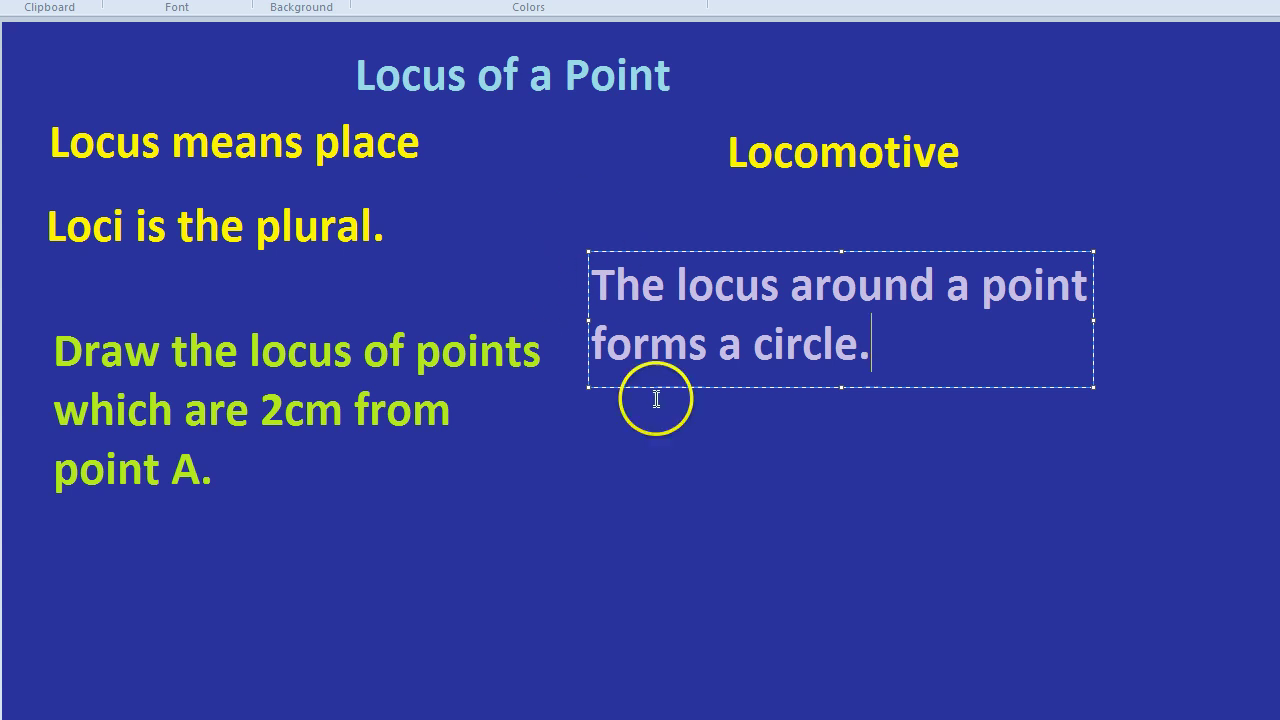
Step: Begin the prompt 'Draw the locus of points which are 2cm from the line' below the circle sentence
{"action": "left_click", "coordinate": [651, 466]}
{"action": "left_click", "coordinate": [571, 422]}
{"action": "type", "text": "Dra"}
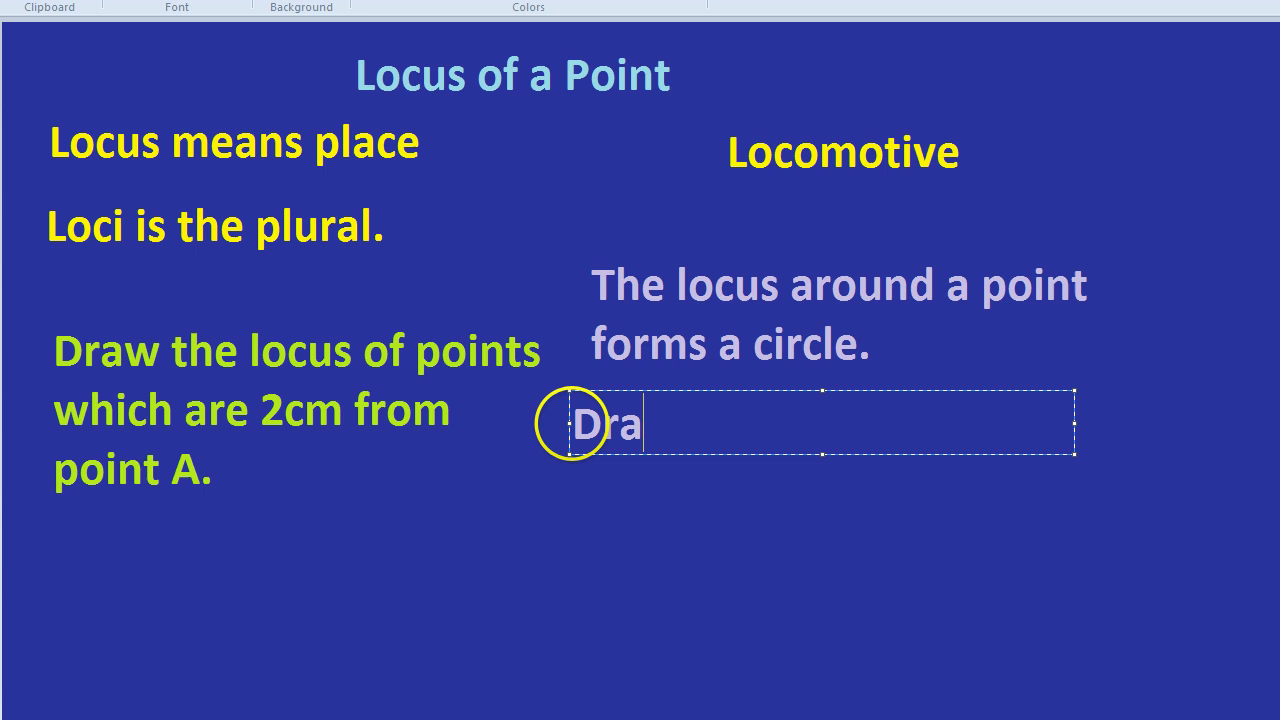
{"action": "type", "text": "w trhe locus of points"}
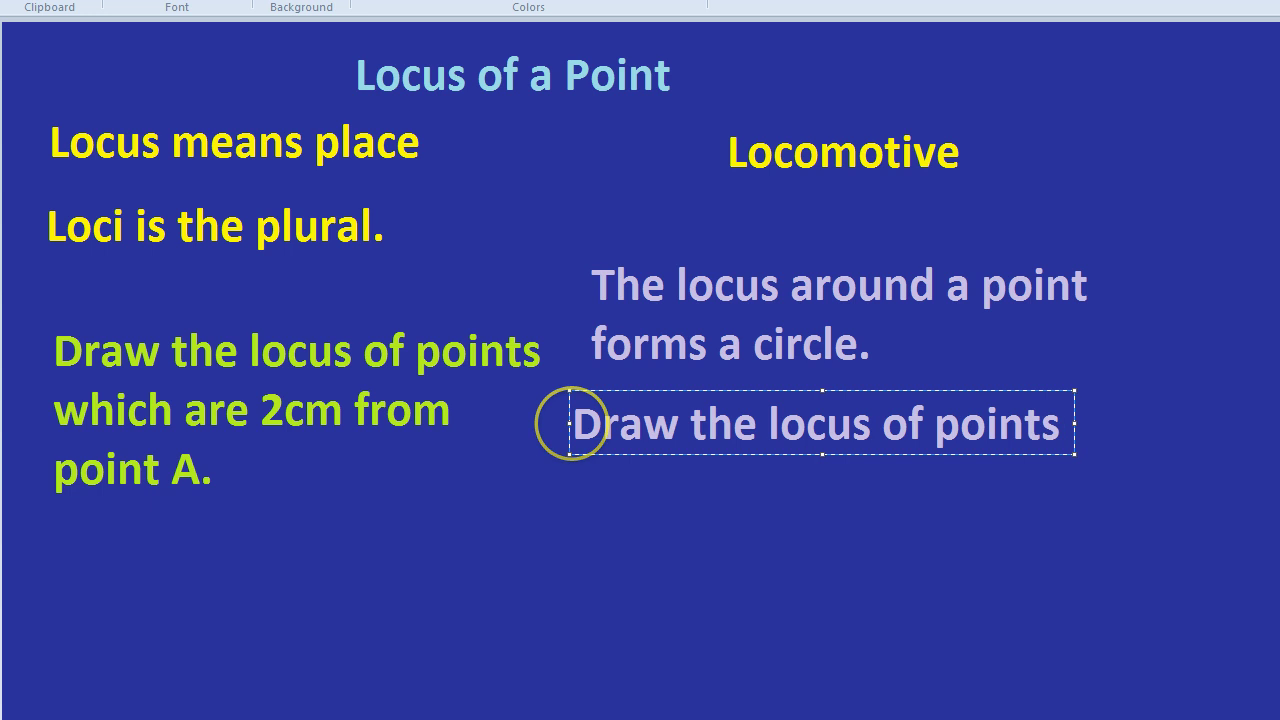
{"action": "type", "text": "which are 2"}
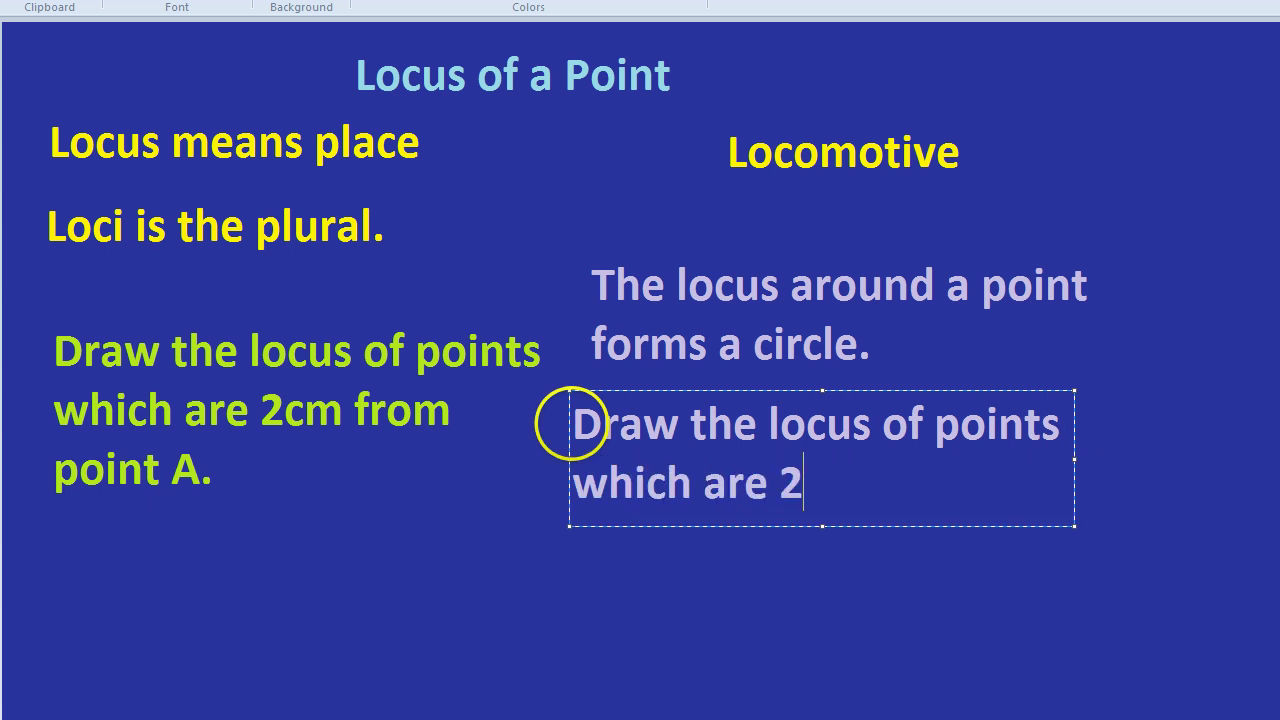
{"action": "type", "text": "cm from"}
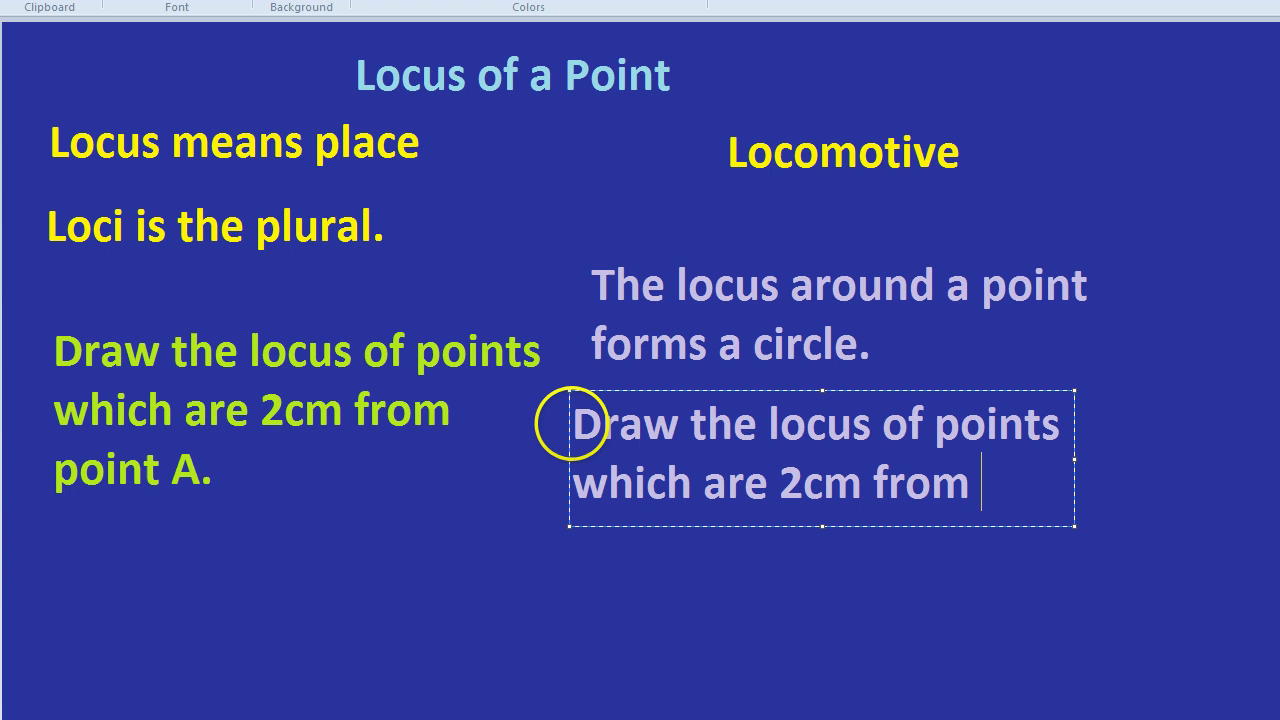
{"action": "type", "text": " the line"}
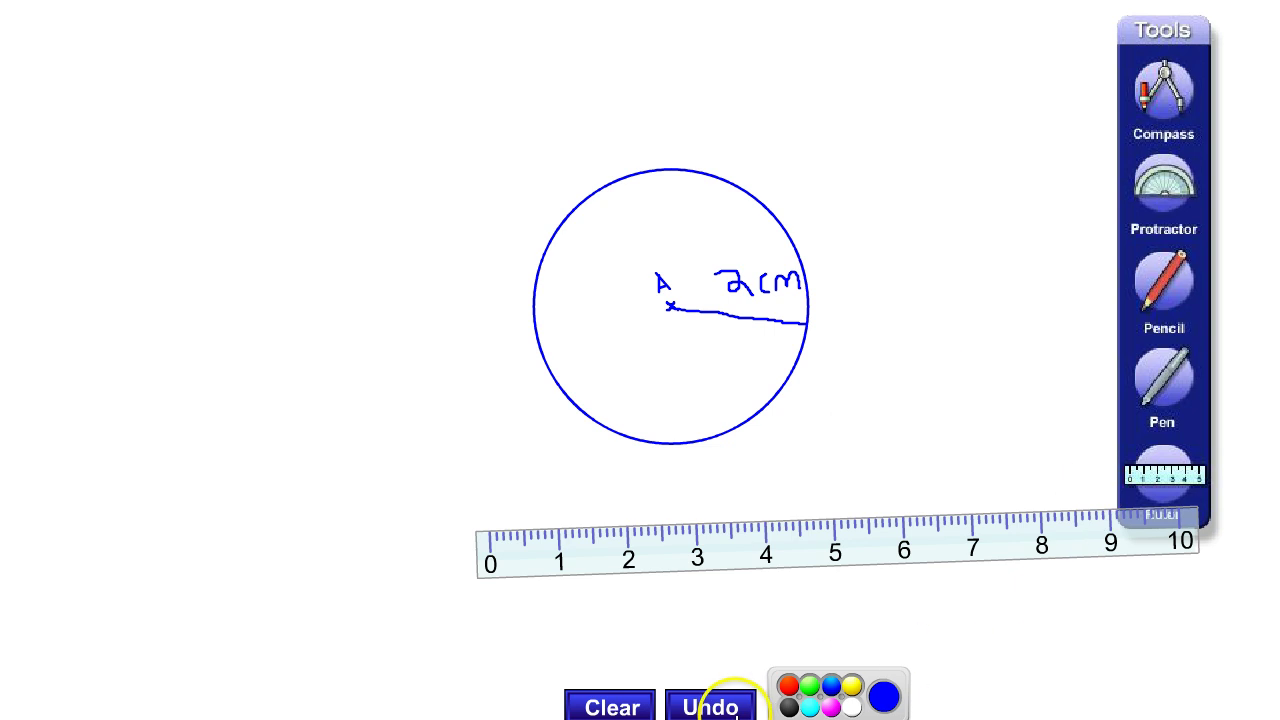
Step: Undo the radius, 2cm label, circle and centre mark
{"action": "left_click", "coordinate": [730, 706]}
{"action": "left_click", "coordinate": [733, 708]}
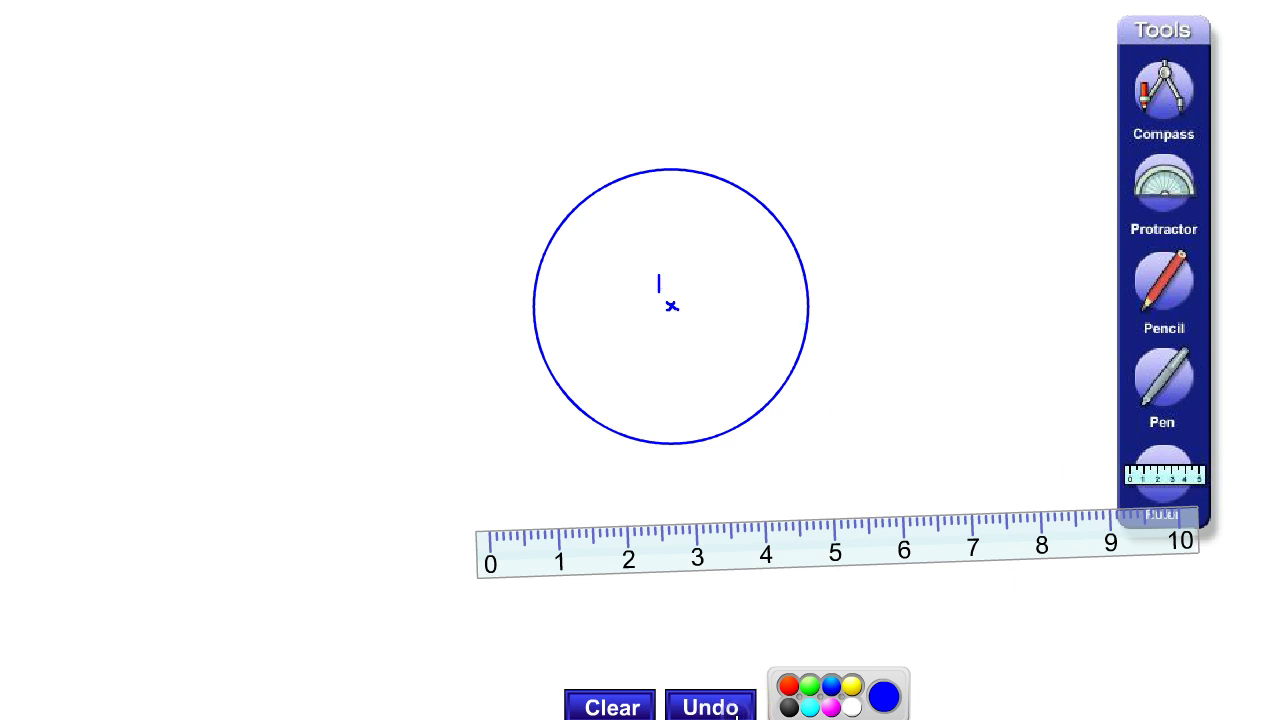
{"action": "left_click", "coordinate": [735, 708]}
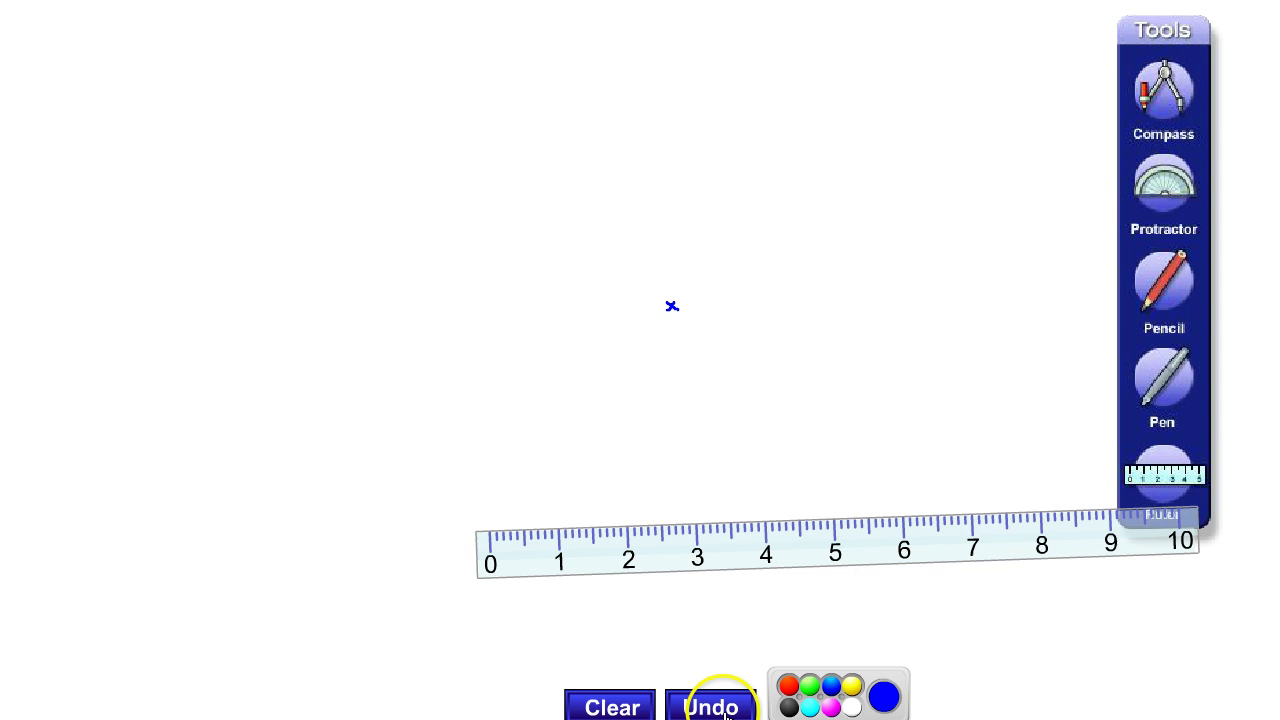
{"action": "left_click", "coordinate": [724, 708]}
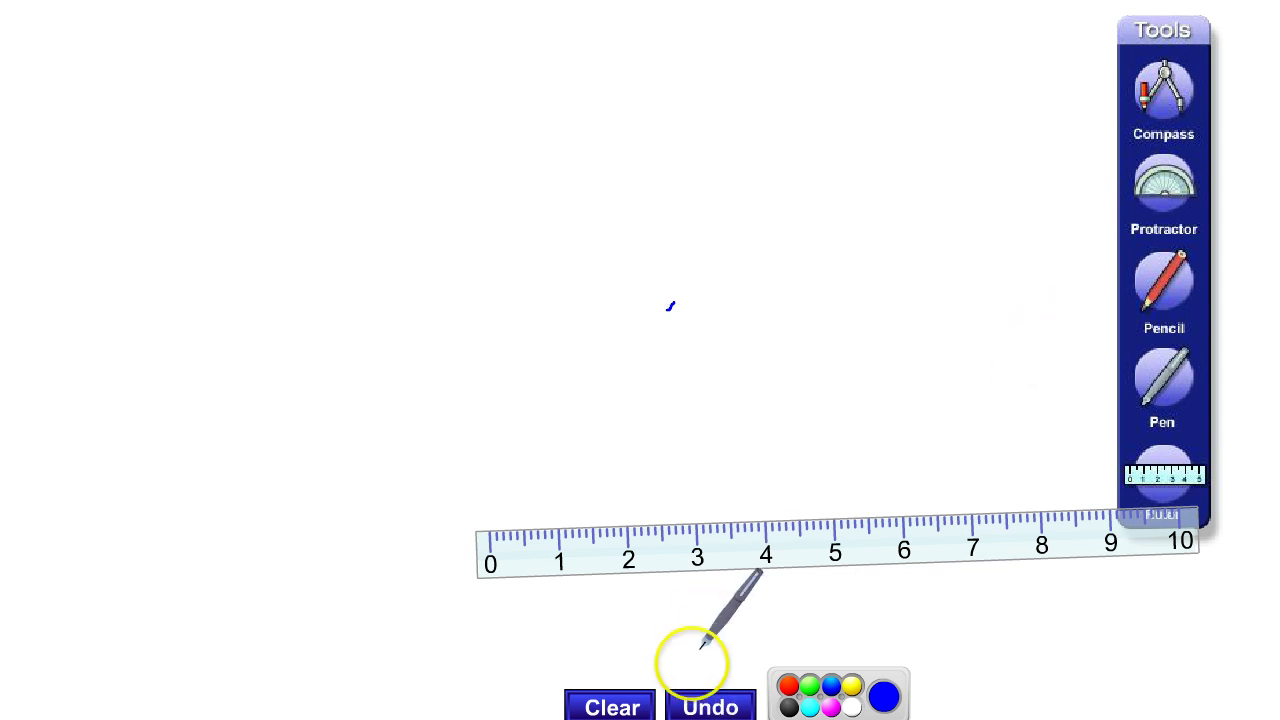
Step: Draw a horizontal pencil line across the page and sketch a freehand curve around its right end
{"action": "left_click", "coordinate": [1163, 287]}
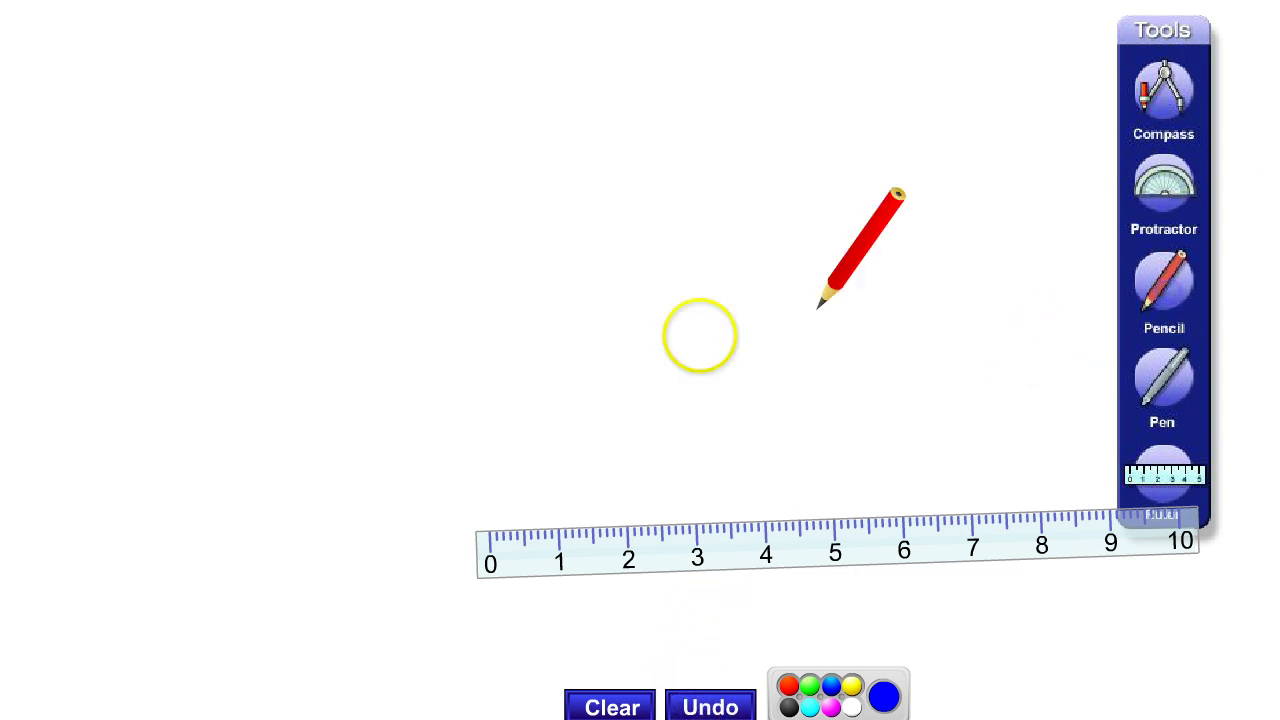
{"action": "left_click_drag", "start_coordinate": [414, 337], "coordinate": [680, 338]}
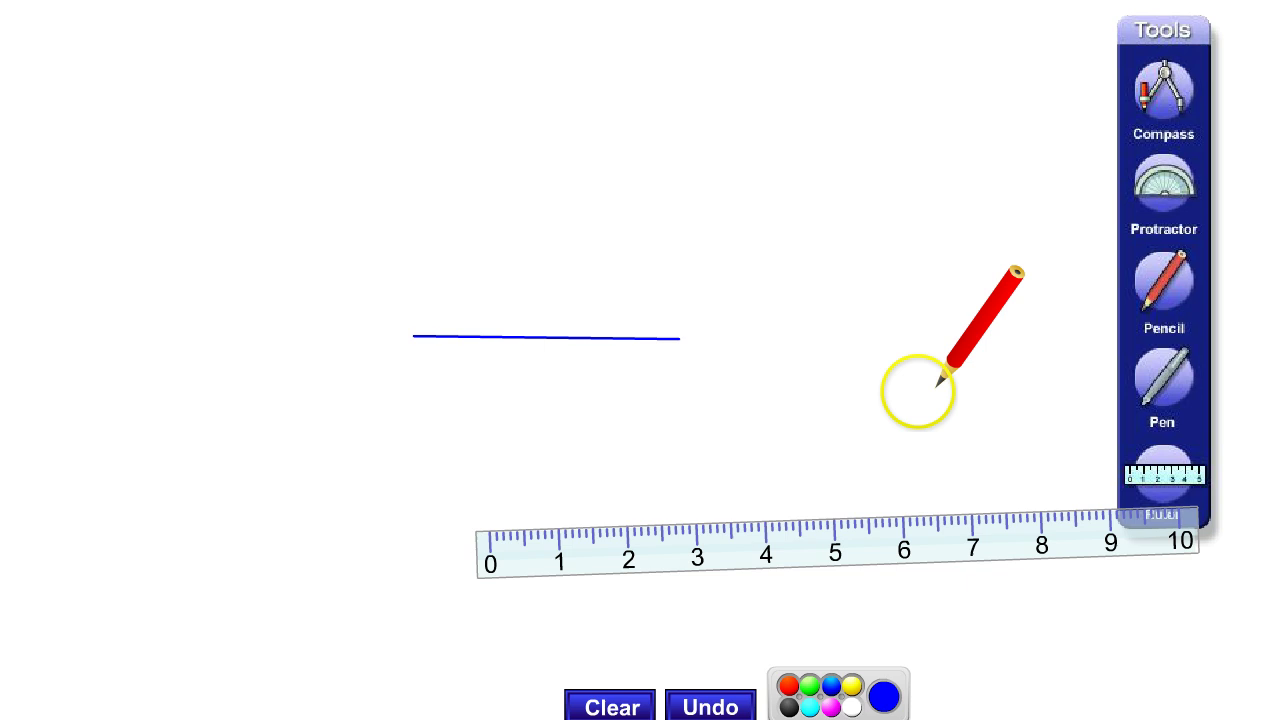
{"action": "left_click", "coordinate": [1180, 376]}
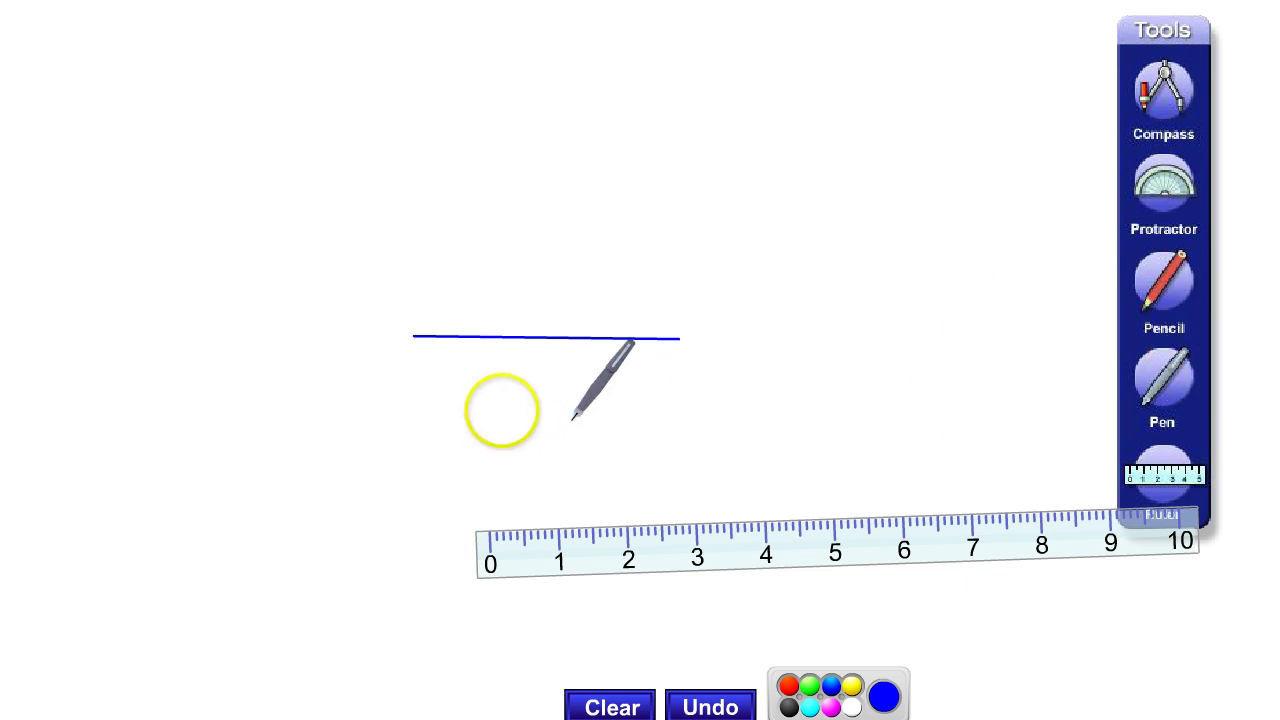
{"action": "mouse_move", "coordinate": [531, 409]}
{"action": "left_mouse_down"}
{"action": "mouse_move", "coordinate": [700, 409]}
{"action": "mouse_move", "coordinate": [762, 386]}
{"action": "mouse_move", "coordinate": [781, 347]}
{"action": "mouse_move", "coordinate": [780, 265]}
{"action": "mouse_move", "coordinate": [679, 248]}
{"action": "left_mouse_up"}
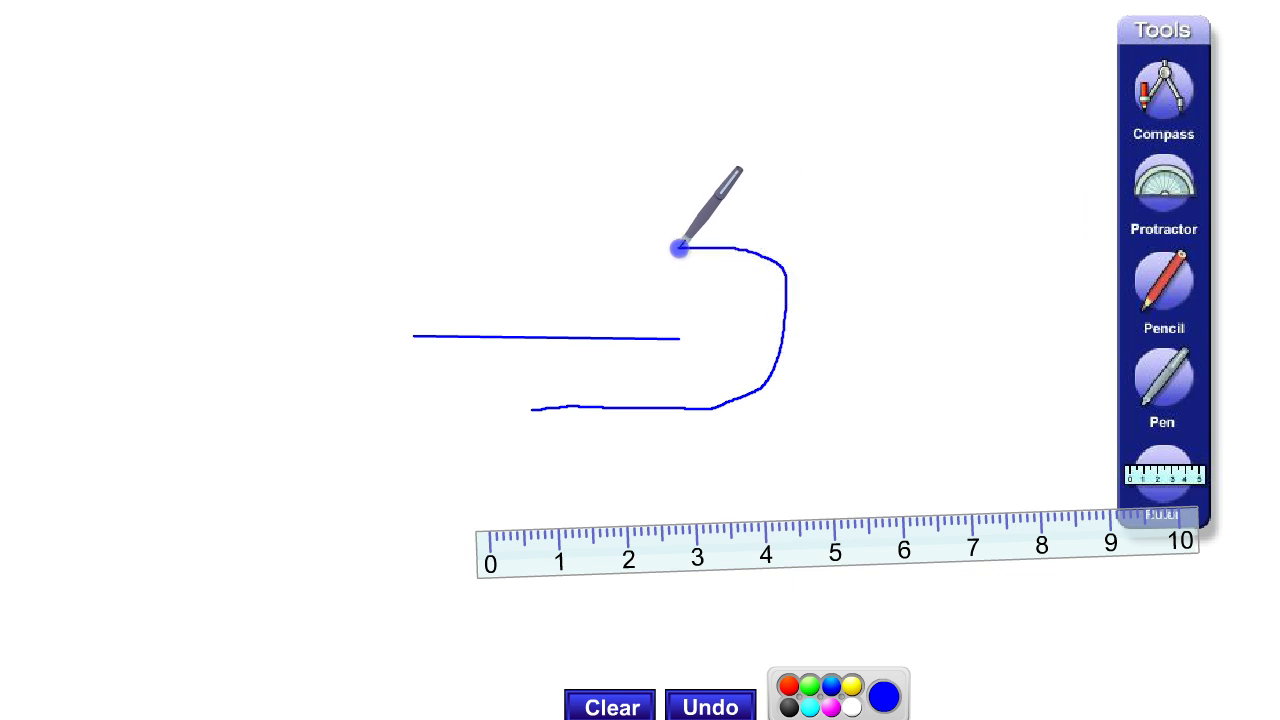
{"action": "left_click_drag", "start_coordinate": [679, 248], "coordinate": [533, 251]}
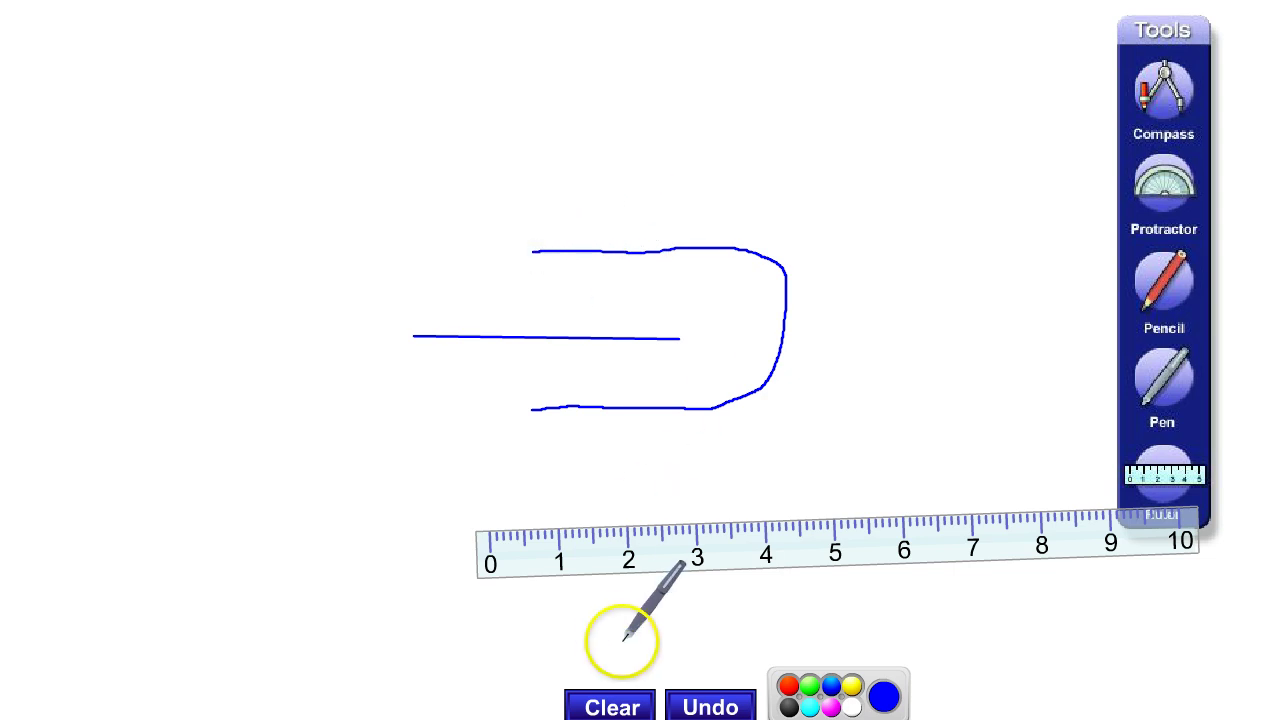
Step: Replace the freehand curve with 2 cm compass arcs around both ends of the line
{"action": "left_click", "coordinate": [697, 708]}
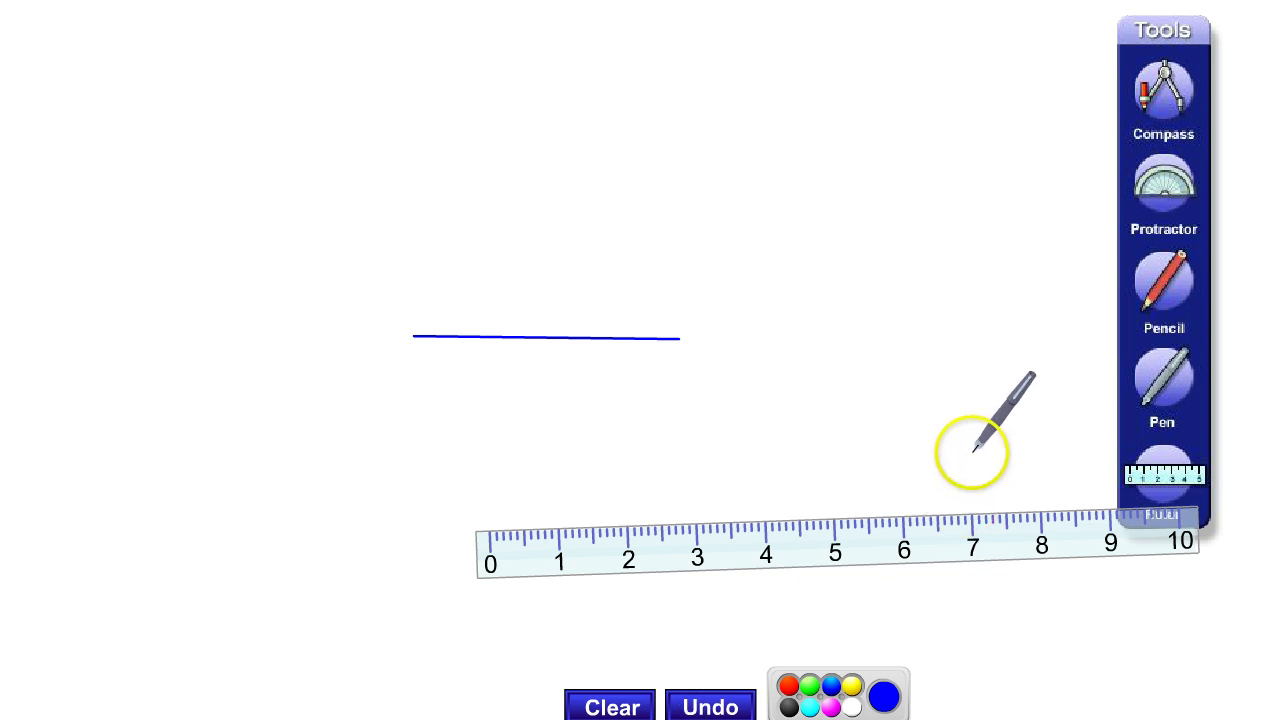
{"action": "left_click", "coordinate": [1165, 100]}
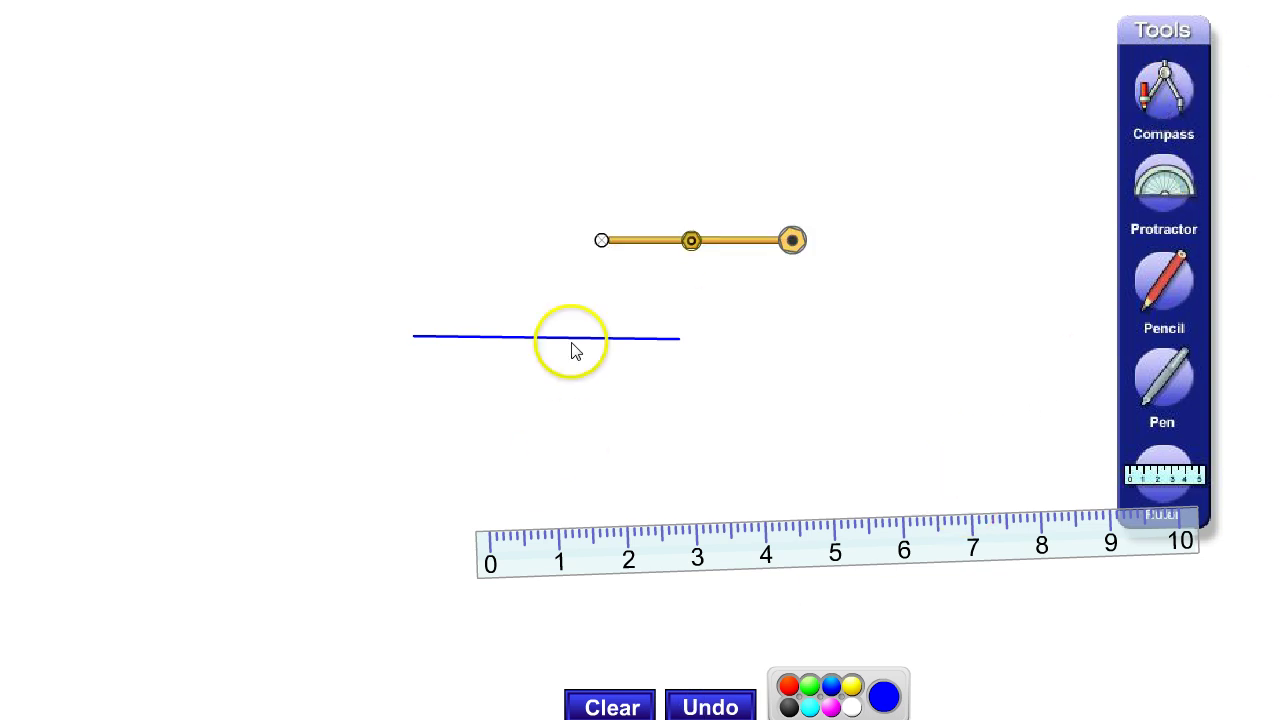
{"action": "left_click_drag", "start_coordinate": [528, 455], "coordinate": [489, 523]}
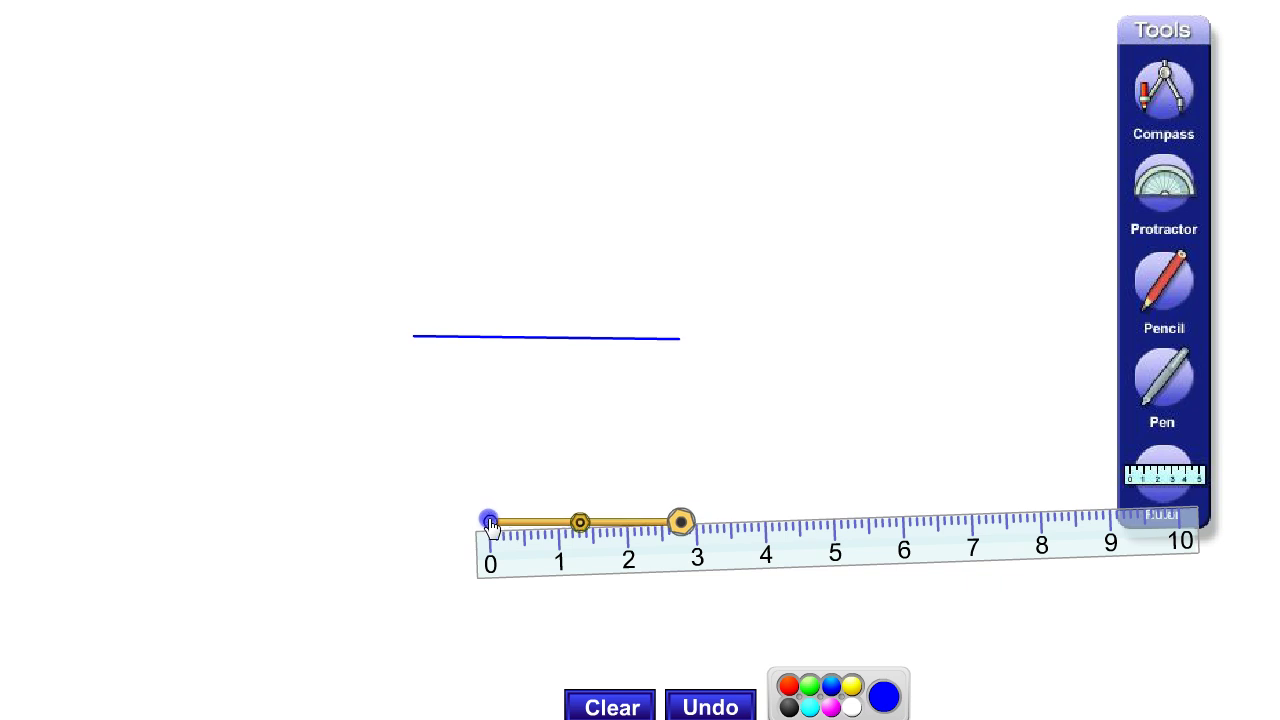
{"action": "left_click_drag", "start_coordinate": [679, 524], "coordinate": [626, 519]}
{"action": "mouse_move", "coordinate": [489, 525]}
{"action": "left_mouse_down"}
{"action": "mouse_move", "coordinate": [645, 360]}
{"action": "mouse_move", "coordinate": [752, 339]}
{"action": "mouse_move", "coordinate": [717, 403]}
{"action": "mouse_move", "coordinate": [681, 420]}
{"action": "mouse_move", "coordinate": [727, 405]}
{"action": "mouse_move", "coordinate": [759, 362]}
{"action": "mouse_move", "coordinate": [767, 274]}
{"action": "mouse_move", "coordinate": [753, 246]}
{"action": "mouse_move", "coordinate": [684, 230]}
{"action": "left_mouse_up"}
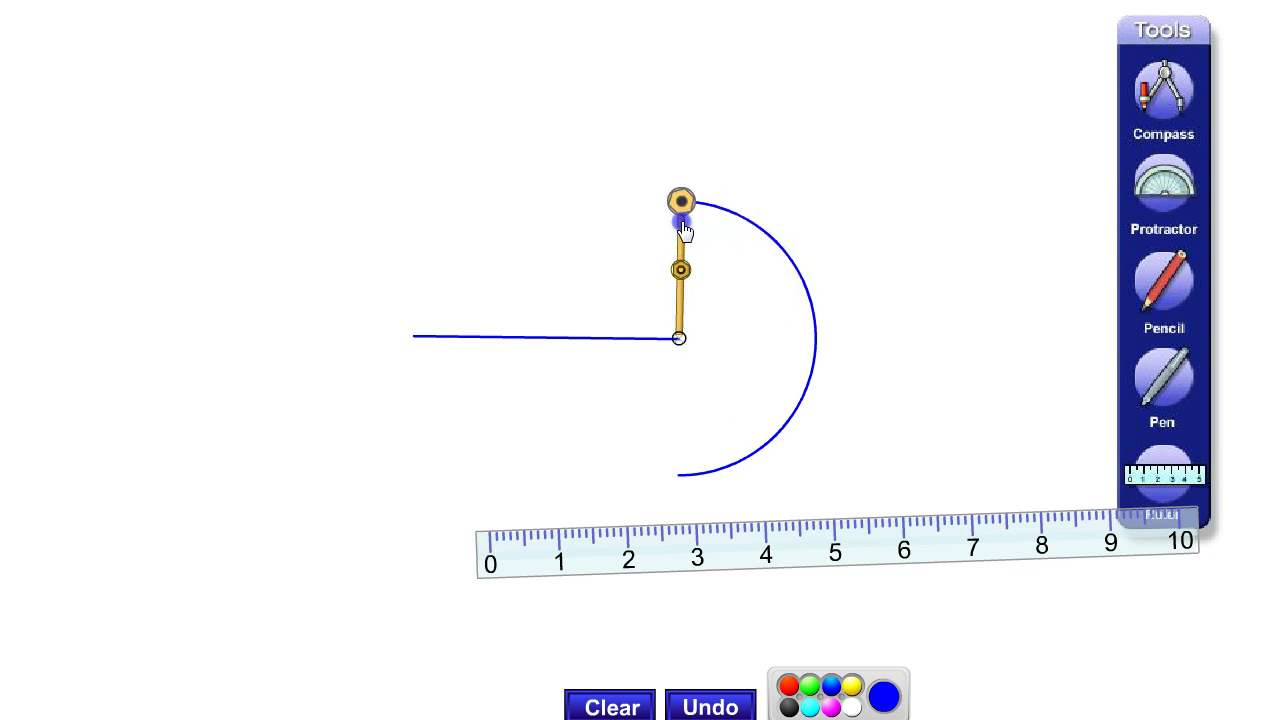
{"action": "mouse_move", "coordinate": [683, 294]}
{"action": "left_mouse_down"}
{"action": "mouse_move", "coordinate": [597, 313]}
{"action": "mouse_move", "coordinate": [680, 240]}
{"action": "mouse_move", "coordinate": [689, 300]}
{"action": "mouse_move", "coordinate": [617, 323]}
{"action": "mouse_move", "coordinate": [418, 340]}
{"action": "left_mouse_up"}
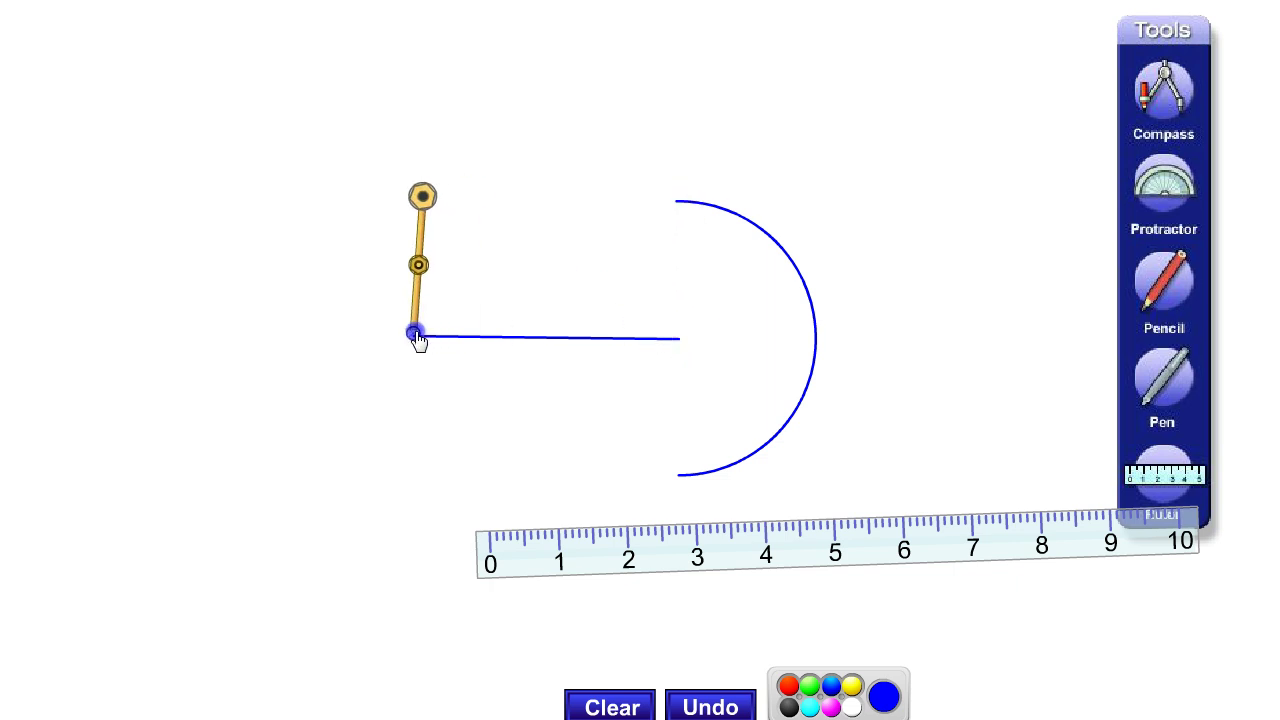
{"action": "left_click", "coordinate": [402, 273]}
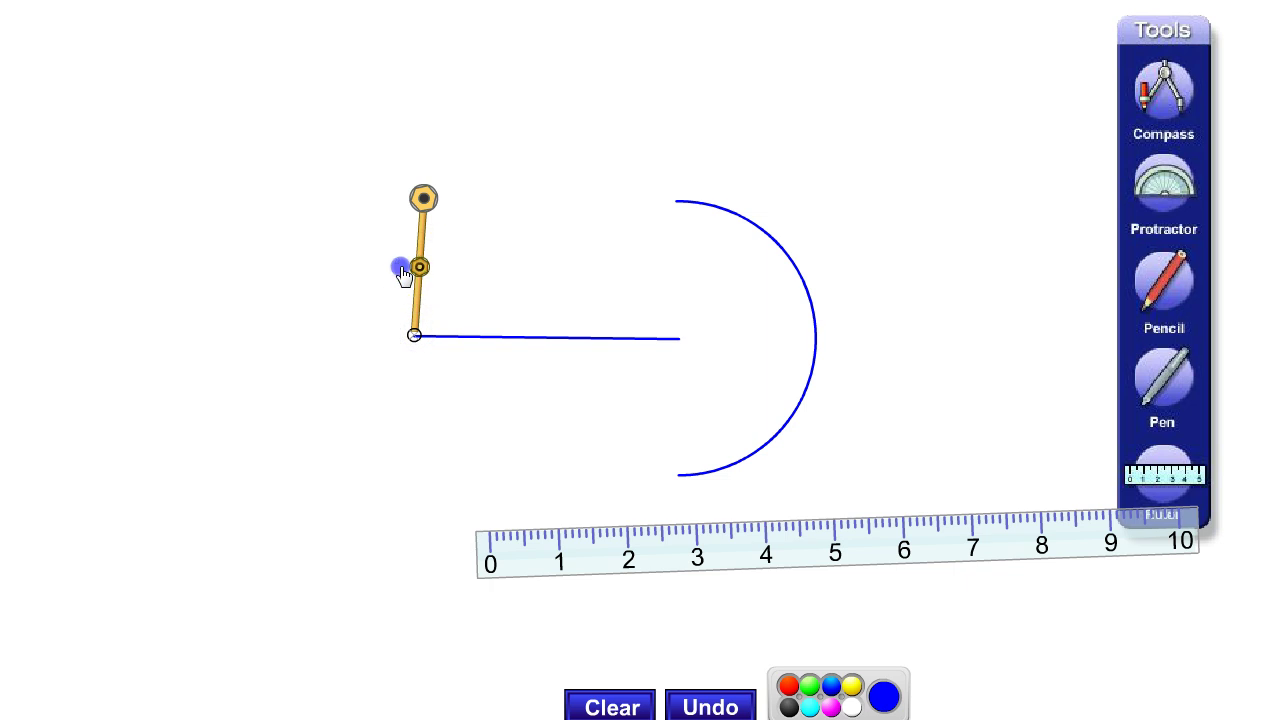
{"action": "mouse_move", "coordinate": [402, 273]}
{"action": "left_mouse_down"}
{"action": "mouse_move", "coordinate": [346, 303]}
{"action": "mouse_move", "coordinate": [343, 397]}
{"action": "mouse_move", "coordinate": [416, 452]}
{"action": "left_mouse_up"}
Step: Join the arc tops and bottoms with straight pencil lines to close the locus
{"action": "left_click", "coordinate": [1164, 285]}
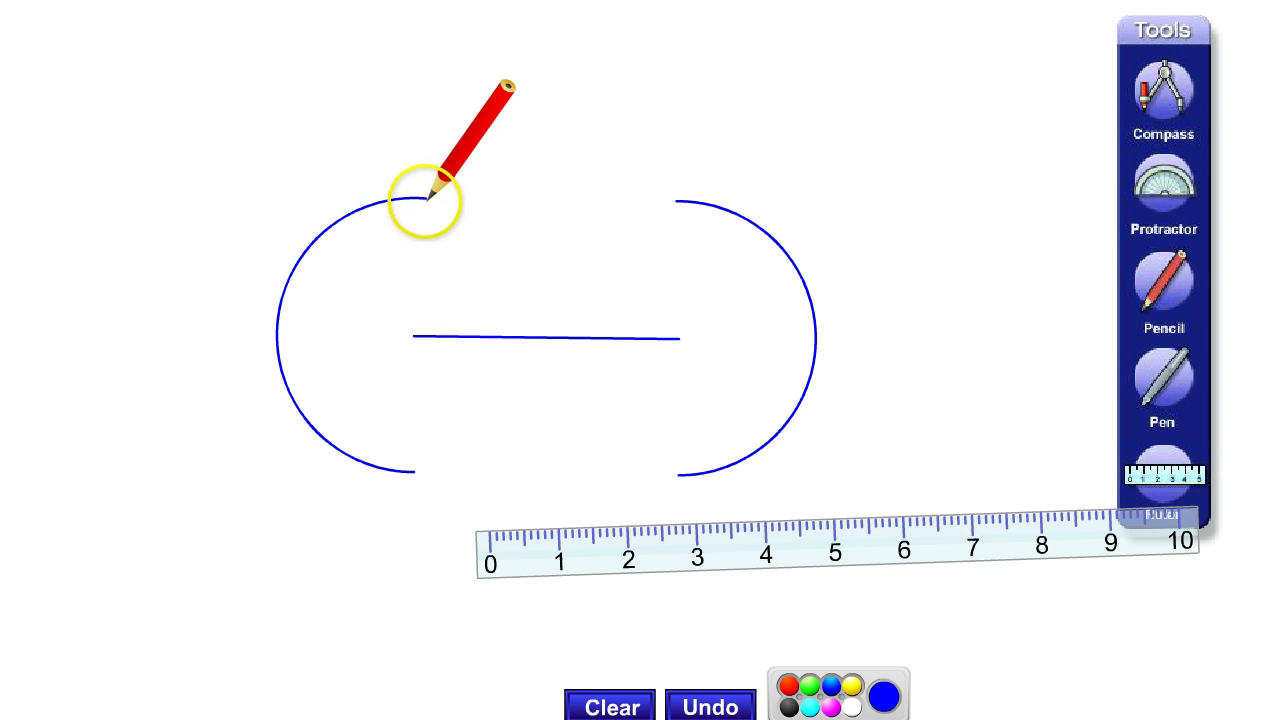
{"action": "mouse_move", "coordinate": [427, 199]}
{"action": "left_mouse_down"}
{"action": "mouse_move", "coordinate": [690, 201]}
{"action": "mouse_move", "coordinate": [679, 202]}
{"action": "left_mouse_up"}
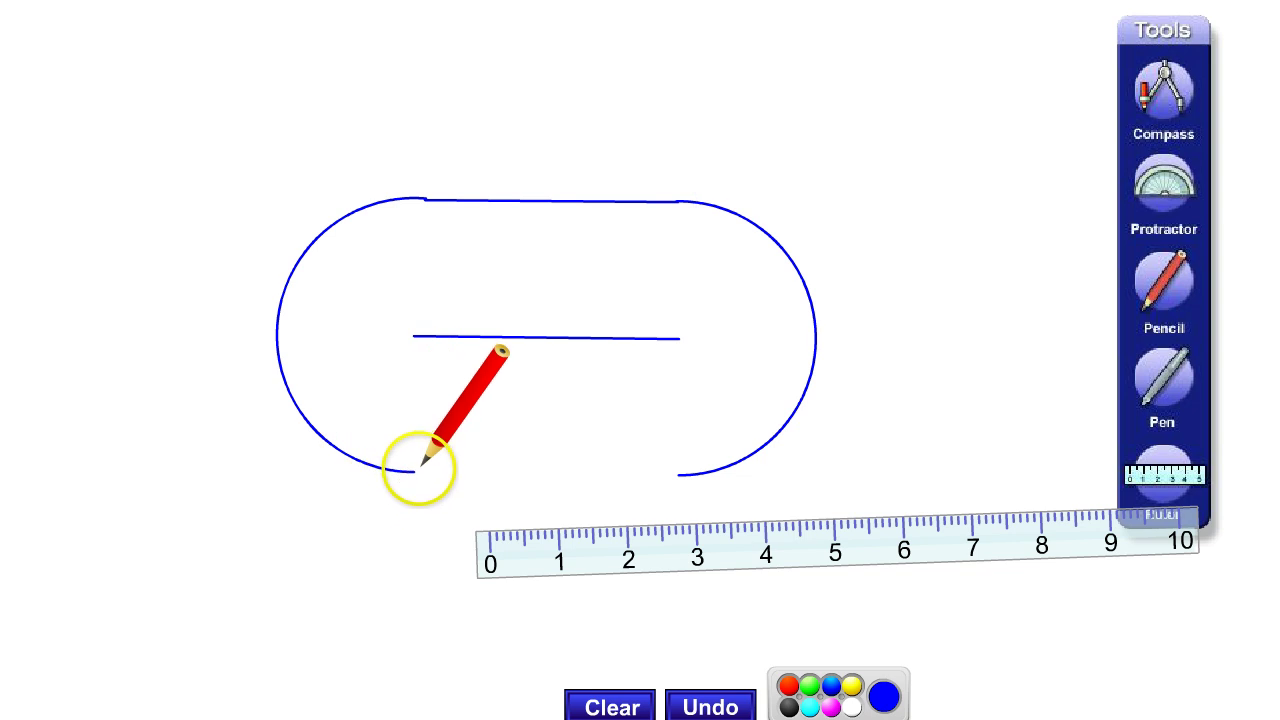
{"action": "mouse_move", "coordinate": [414, 471]}
{"action": "left_mouse_down"}
{"action": "mouse_move", "coordinate": [686, 461]}
{"action": "mouse_move", "coordinate": [677, 474]}
{"action": "left_mouse_up"}
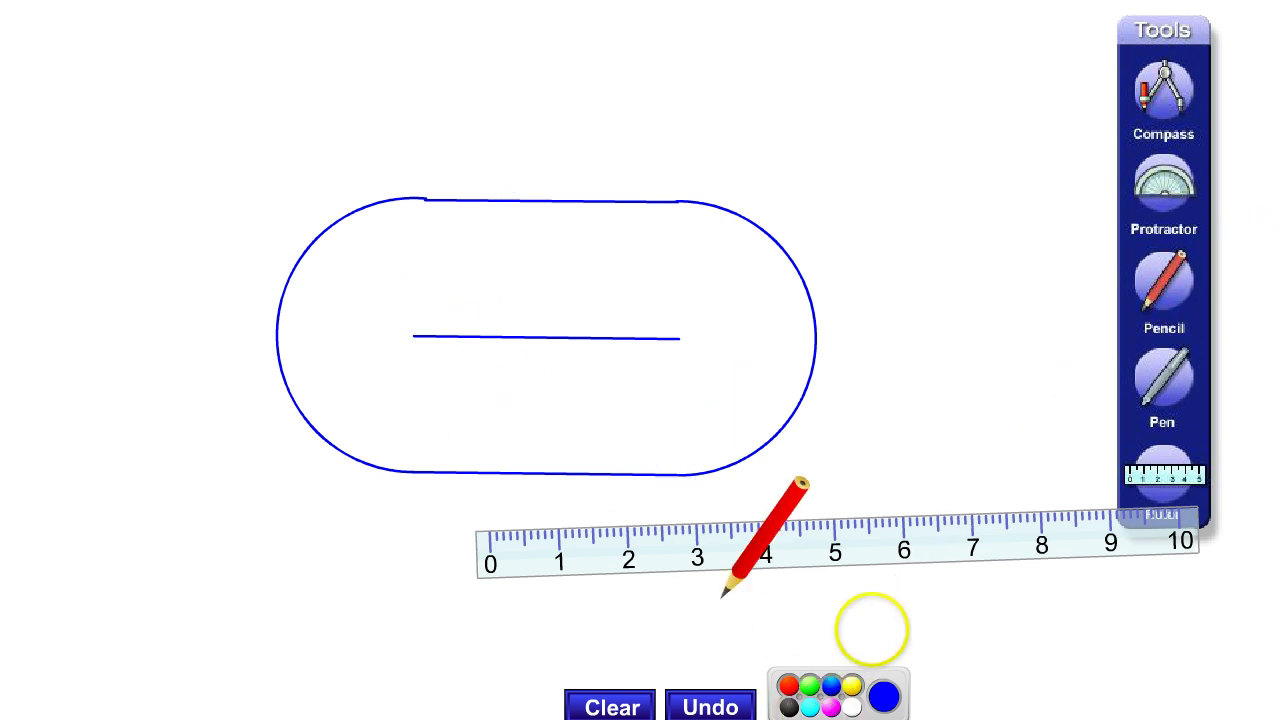
Step: With the red pen, write A and B at the left and right ends of the line
{"action": "left_click", "coordinate": [1195, 360]}
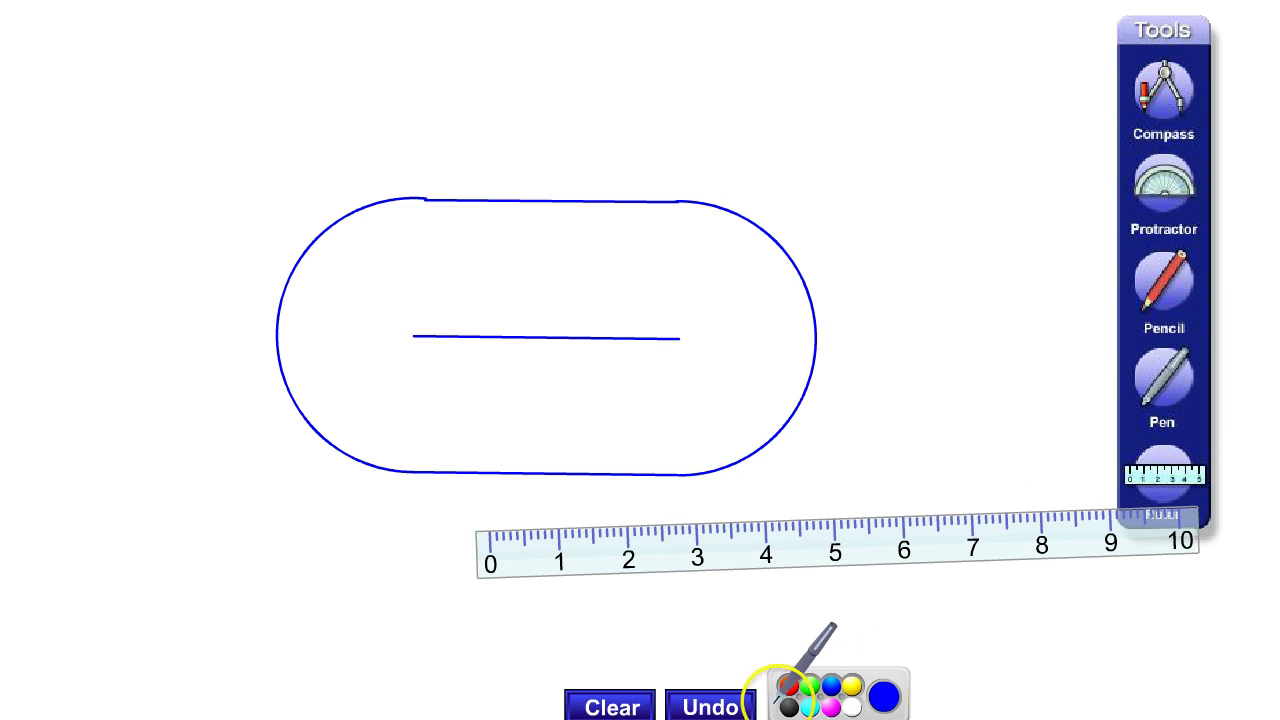
{"action": "left_click", "coordinate": [789, 685]}
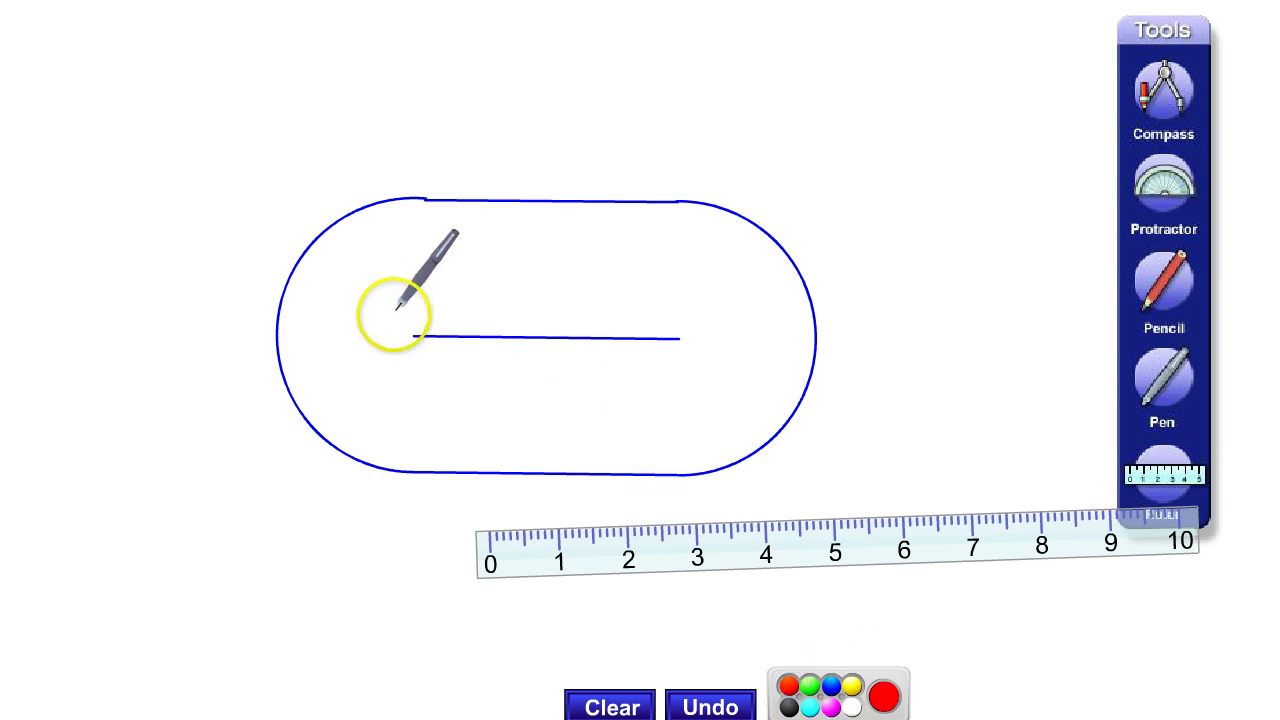
{"action": "left_click_drag", "start_coordinate": [397, 326], "coordinate": [411, 319]}
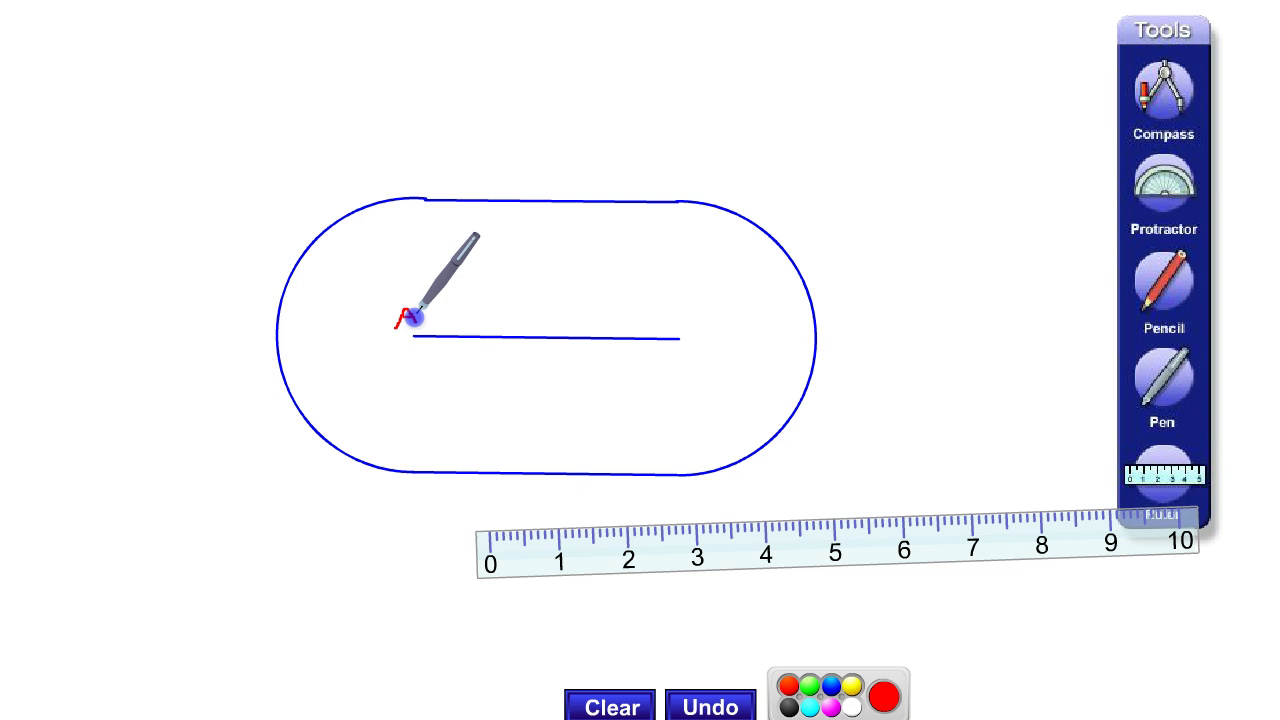
{"action": "mouse_move", "coordinate": [681, 305]}
{"action": "left_mouse_down"}
{"action": "mouse_move", "coordinate": [684, 318]}
{"action": "mouse_move", "coordinate": [684, 300]}
{"action": "left_mouse_up"}
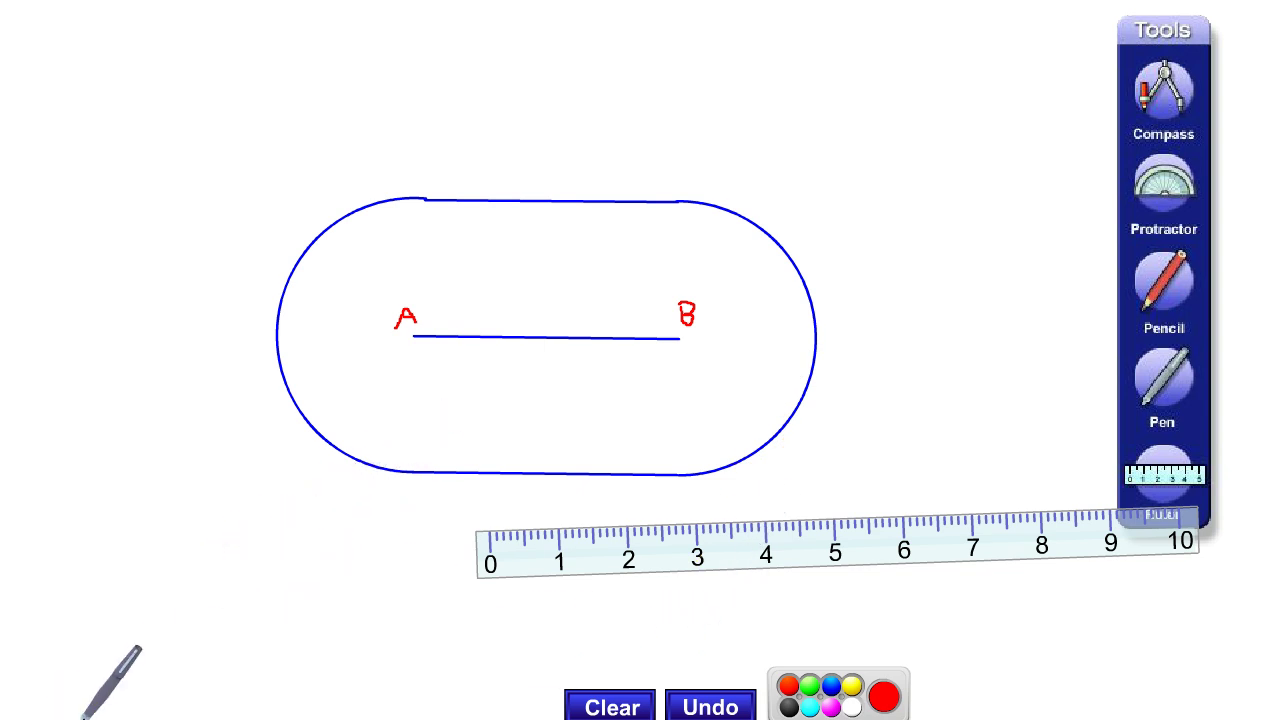
Step: Back in Paint, commit the prompt 'Draw the locus of points which are 2cm from the line AB.'
{"action": "key", "text": "alt+Tab"}
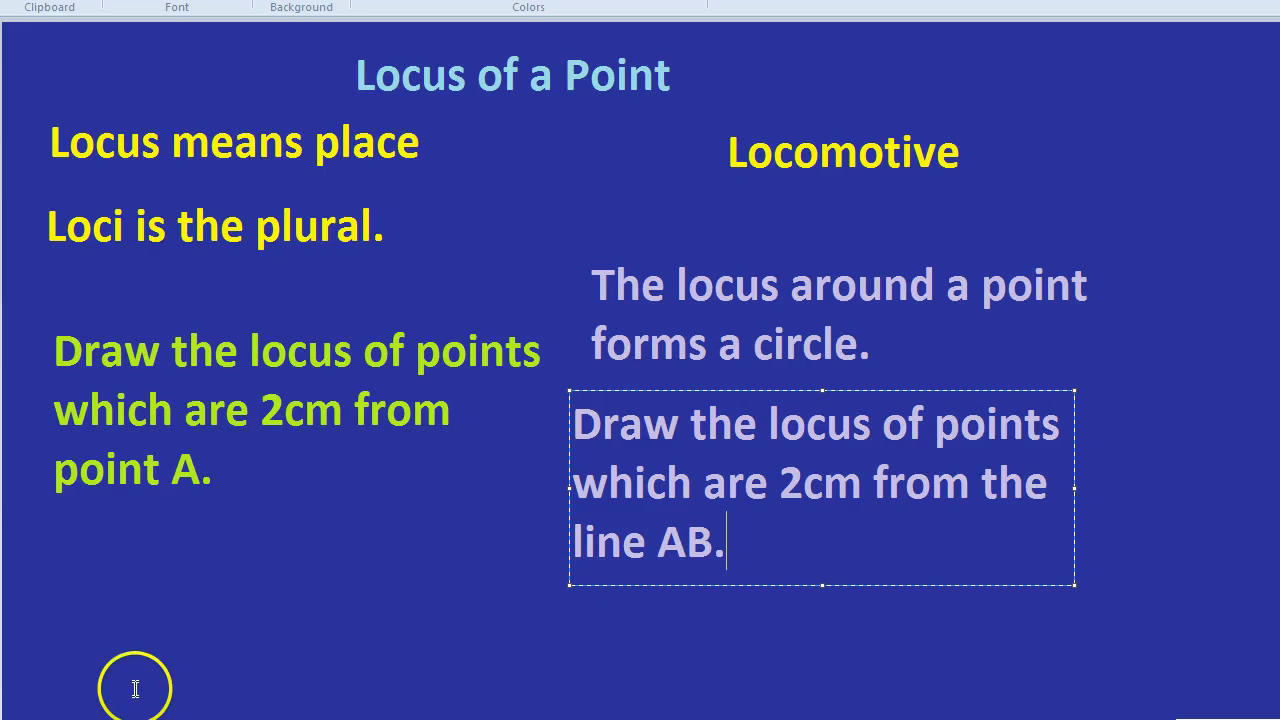
{"action": "left_click", "coordinate": [430, 509]}
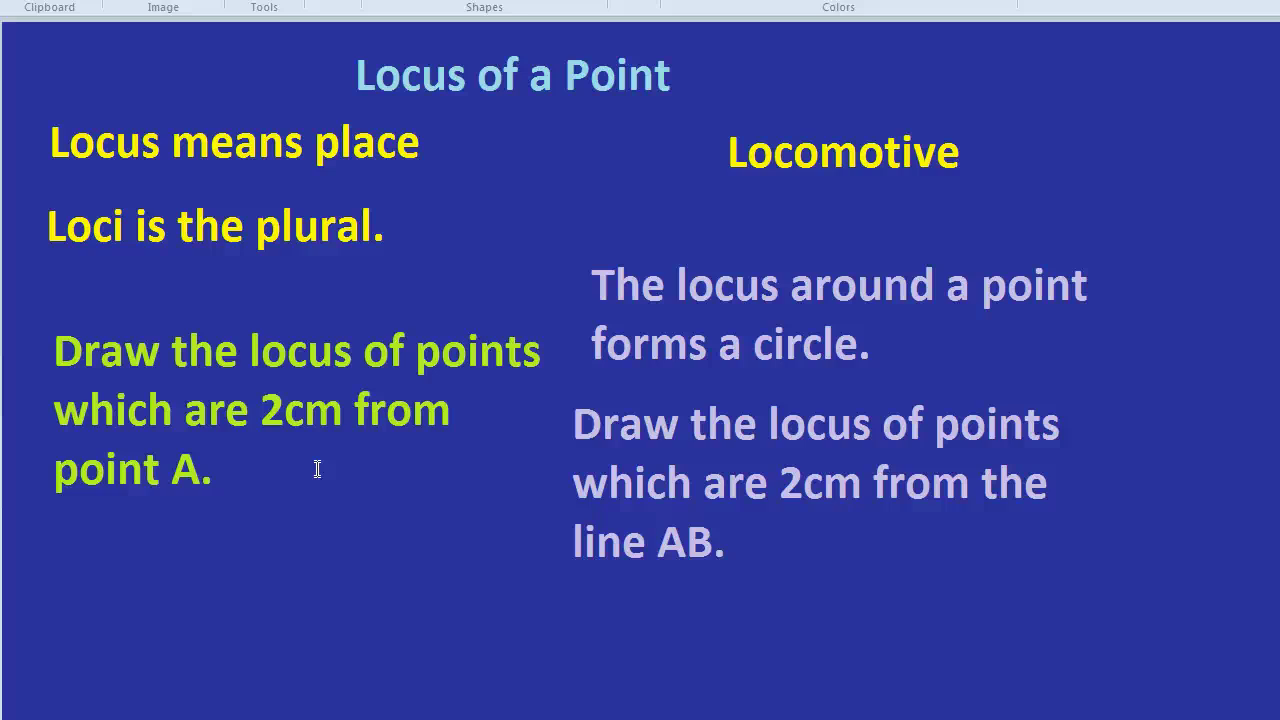
{"action": "left_click", "coordinate": [362, 471]}
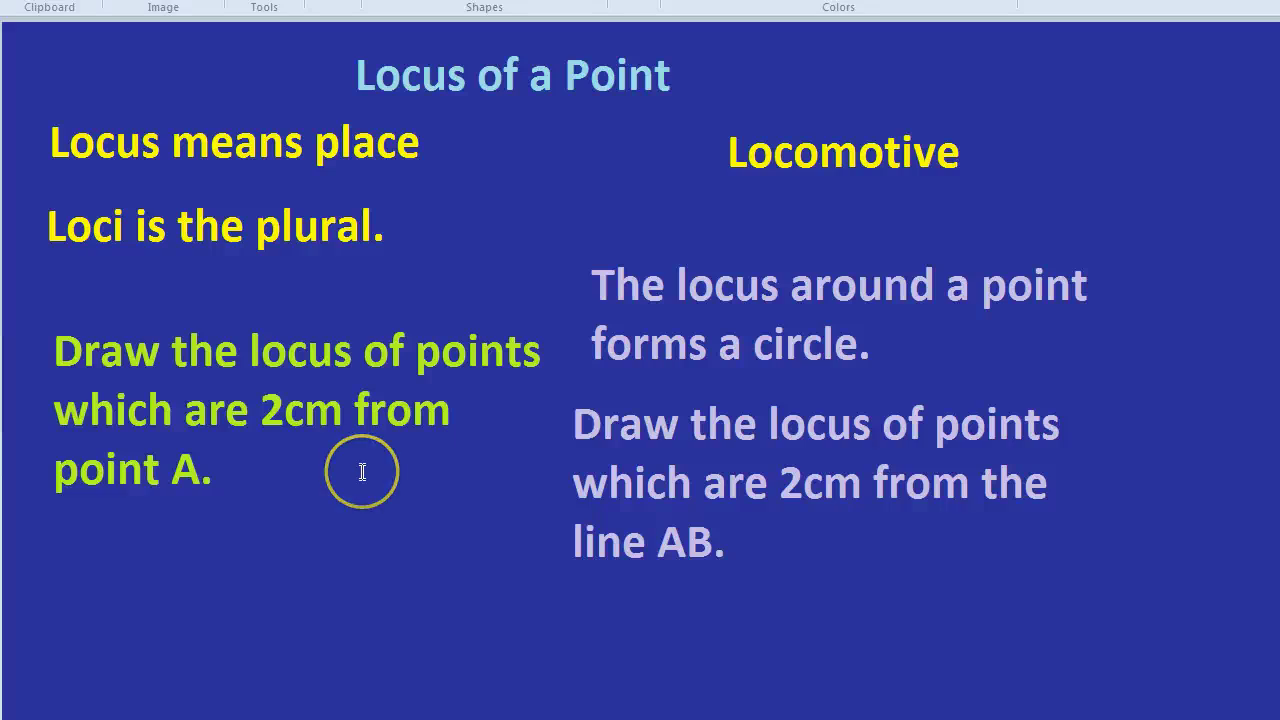